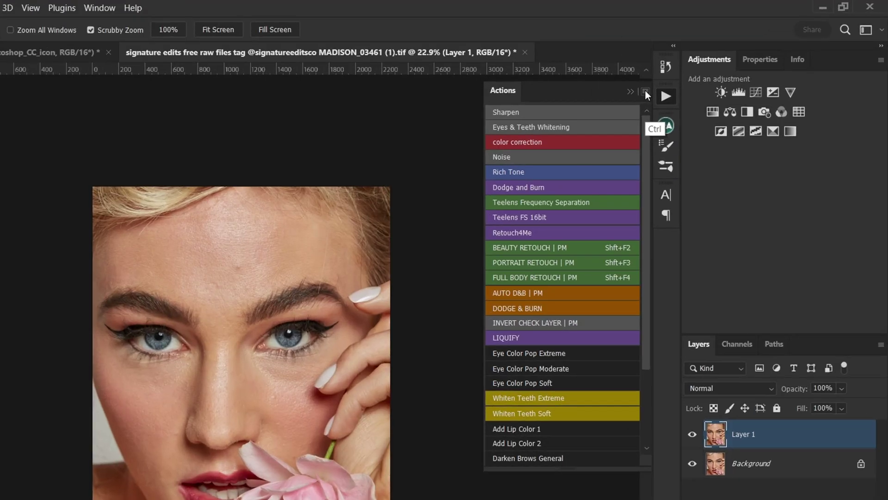
Turn off Button Mode in the Actions panel, then return to the portrait's Retouch4Me layer group.
click(645, 90)
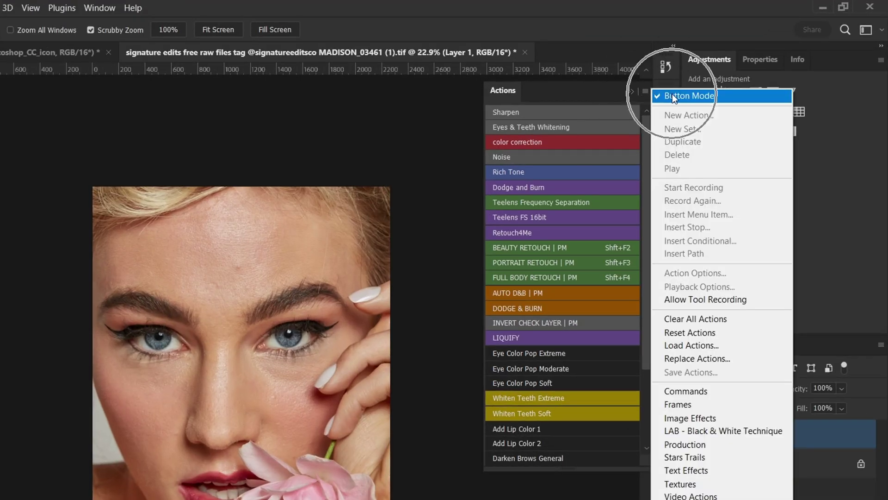
click(672, 94)
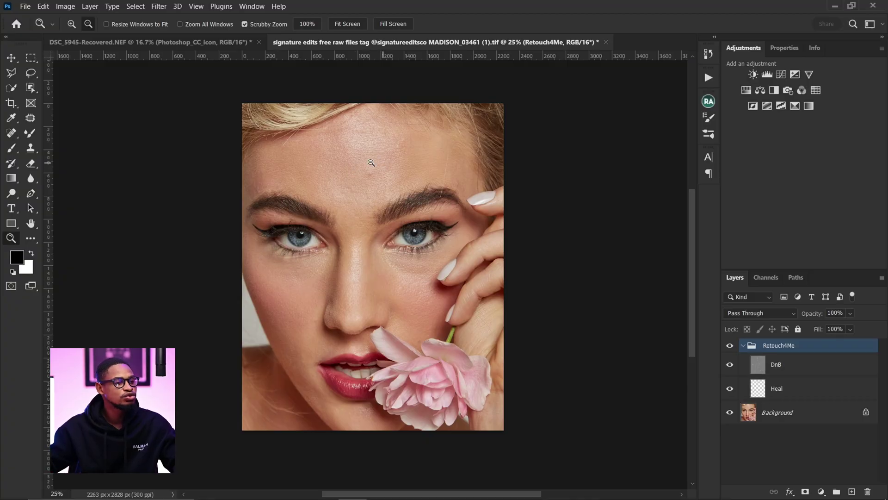
mouse_move(371, 162)
mouse_down()
mouse_move(416, 163)
mouse_move(317, 297)
mouse_up()
key(alt+bracketleft)
key(alt+bracketleft)
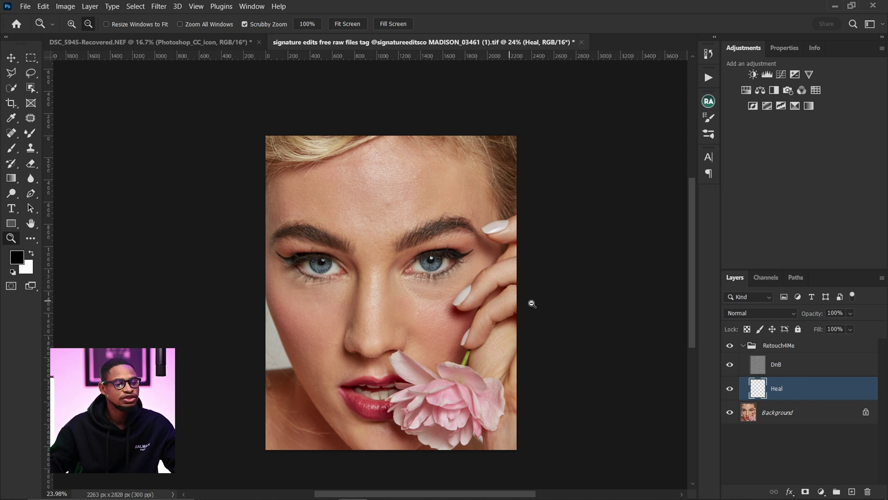
Collapse the Retouch4Me group and merge it into a single Layer 1 with Ctrl+E.
click(707, 79)
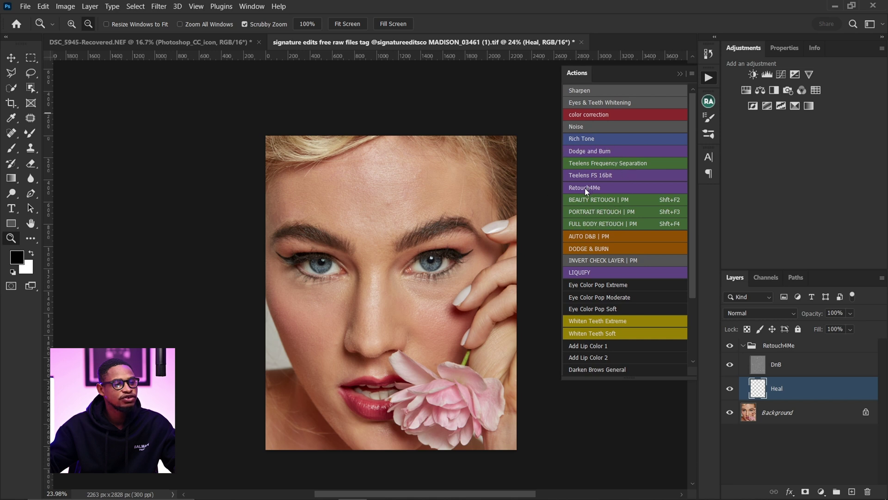
click(679, 74)
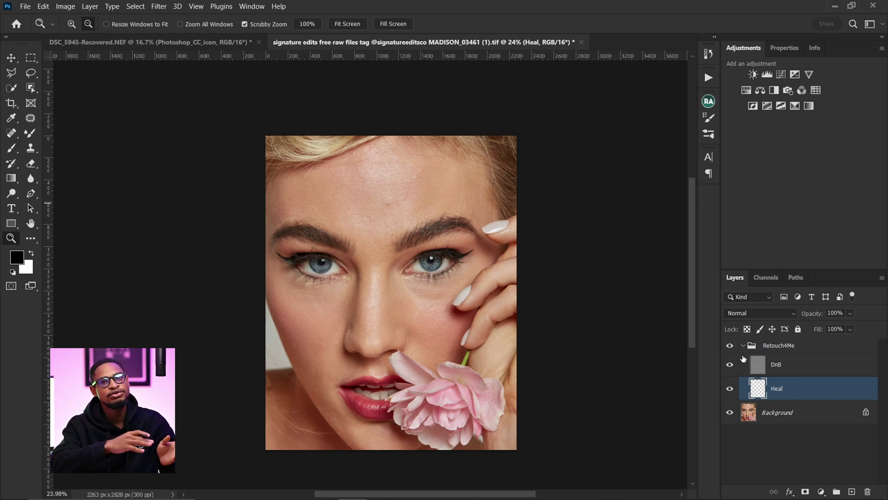
click(742, 345)
click(770, 345)
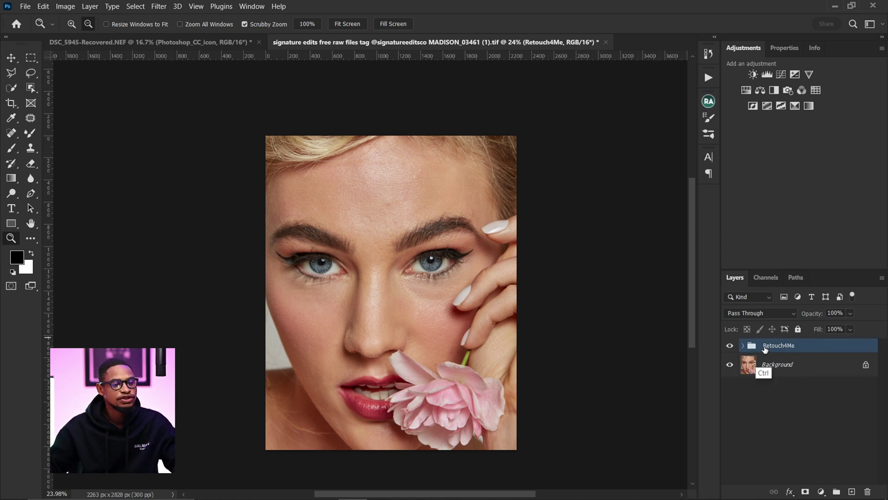
key(ctrl+e)
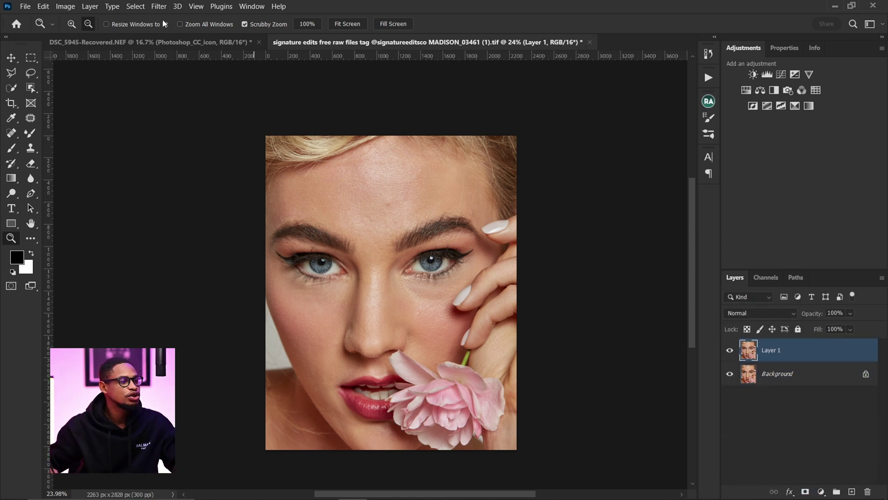
Browse Filter > Retouch4me to the Heal filter, dismiss it without running, and zoom out.
click(162, 7)
mouse_move(265, 270)
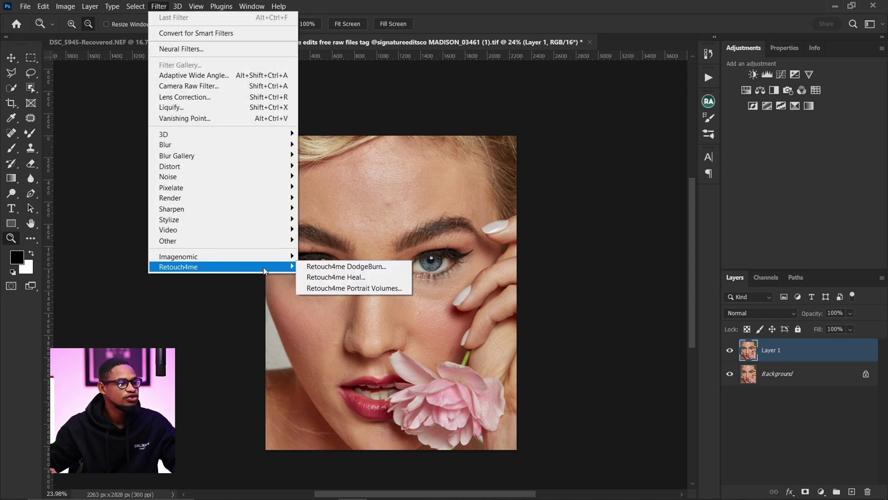
click(353, 277)
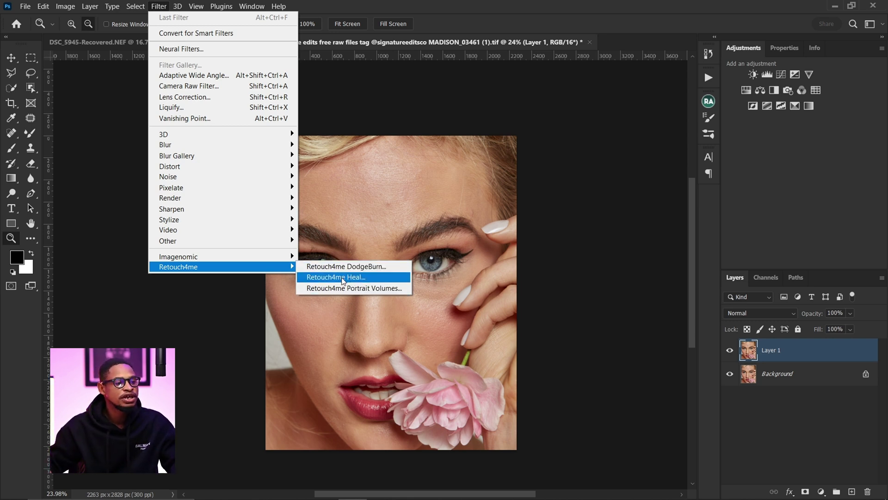
click(608, 265)
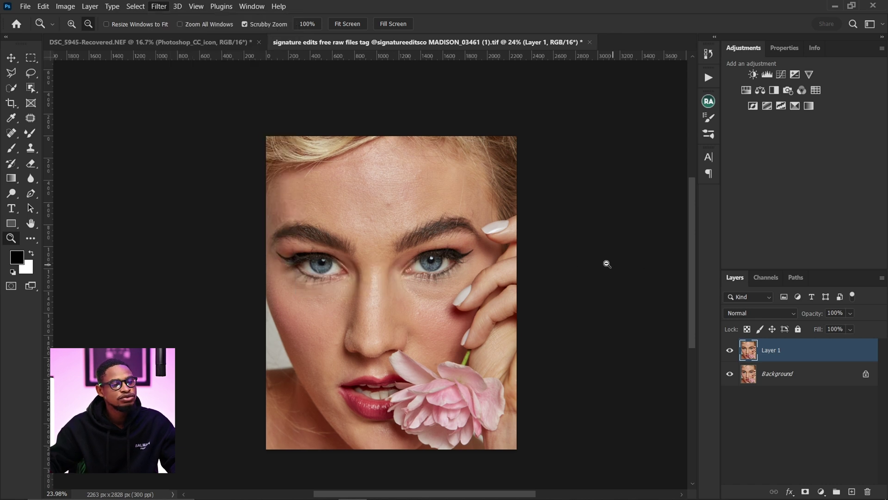
alt+click(604, 262)
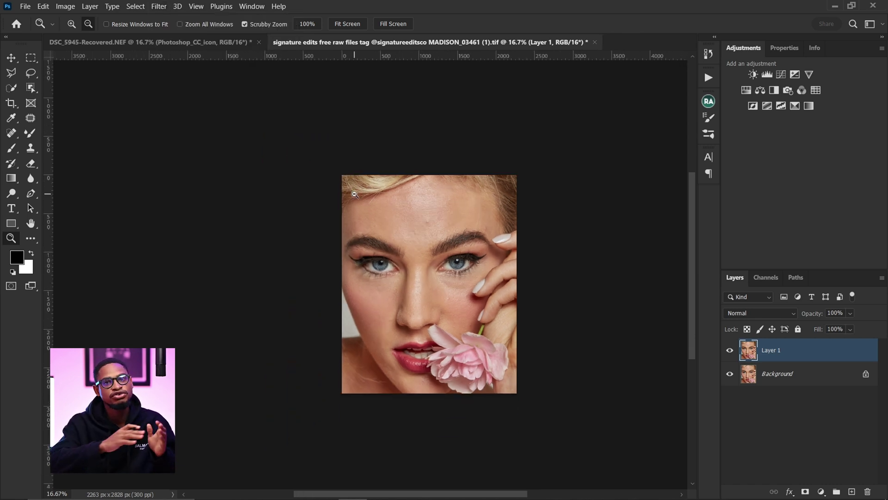
scroll(596, 240, up, 2)
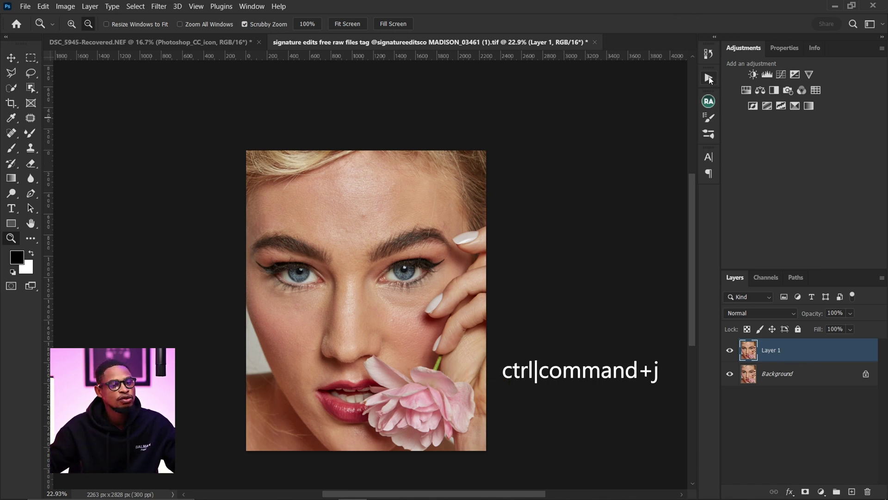
Switch the Actions panel out of Button Mode into the editable list.
click(709, 78)
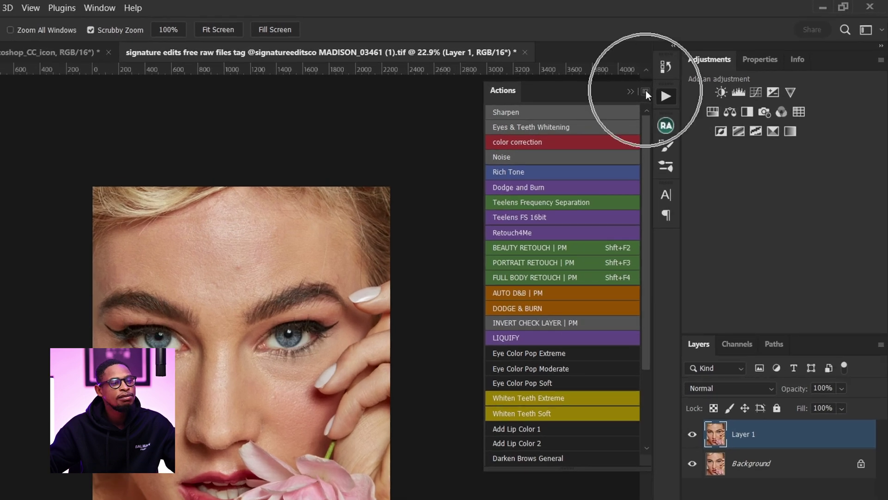
click(646, 92)
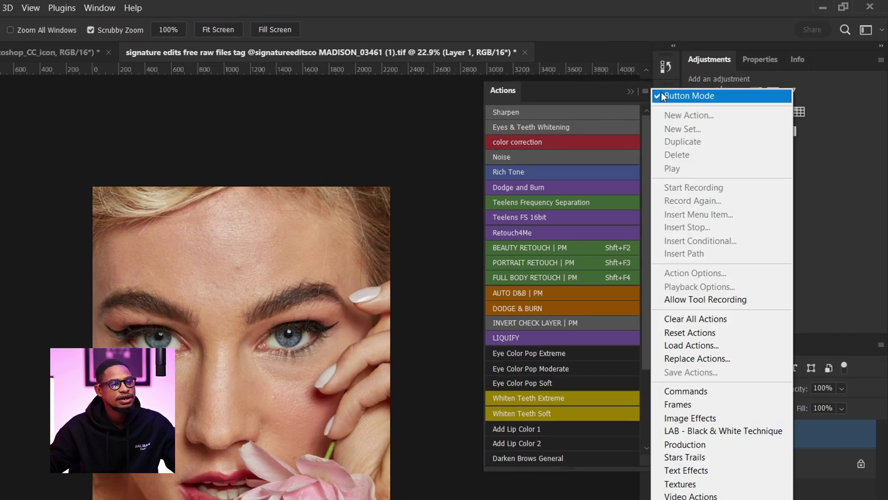
click(673, 95)
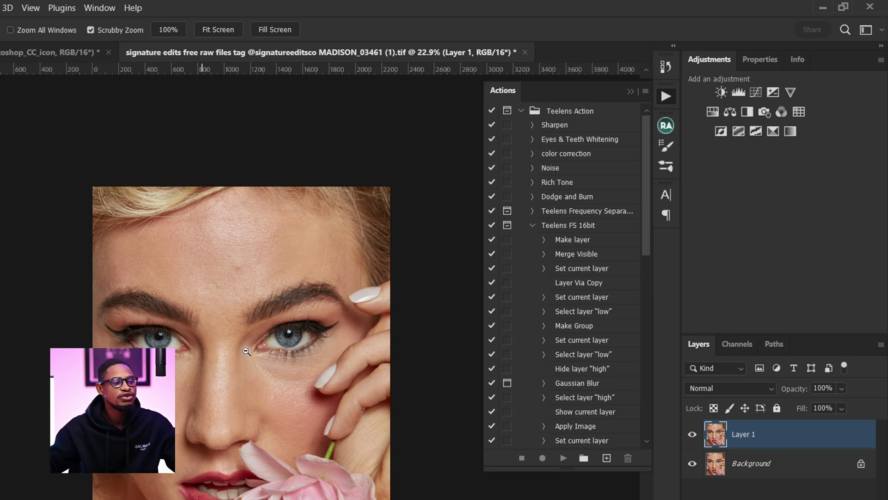
Create a new action set named 'Test'.
click(583, 461)
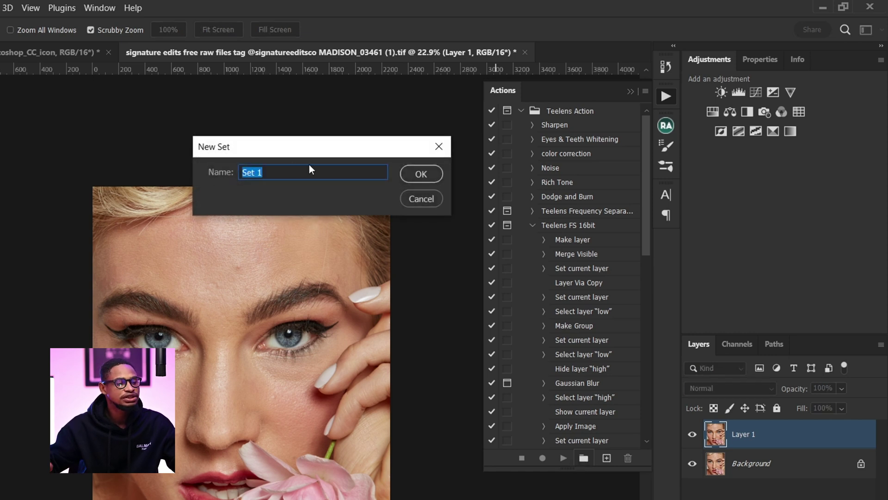
text(Test)
key(Return)
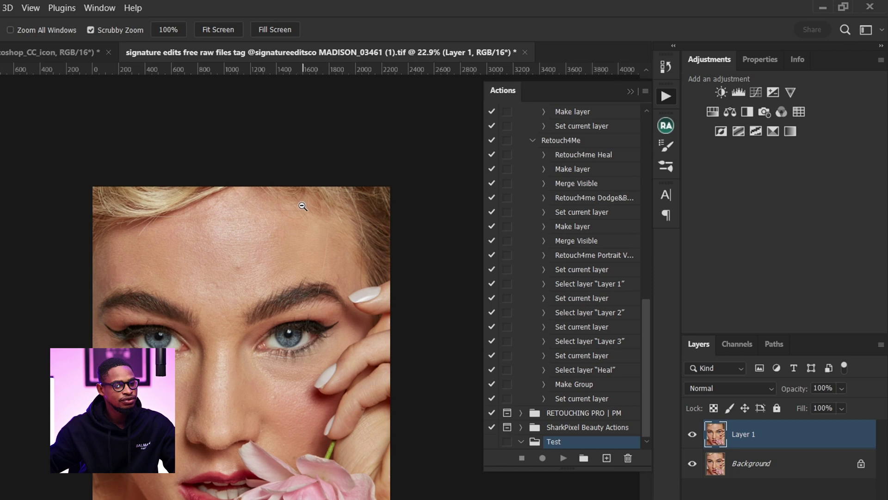
Create a Yellow action named 'R4Me' in the Test set and start recording it.
click(607, 458)
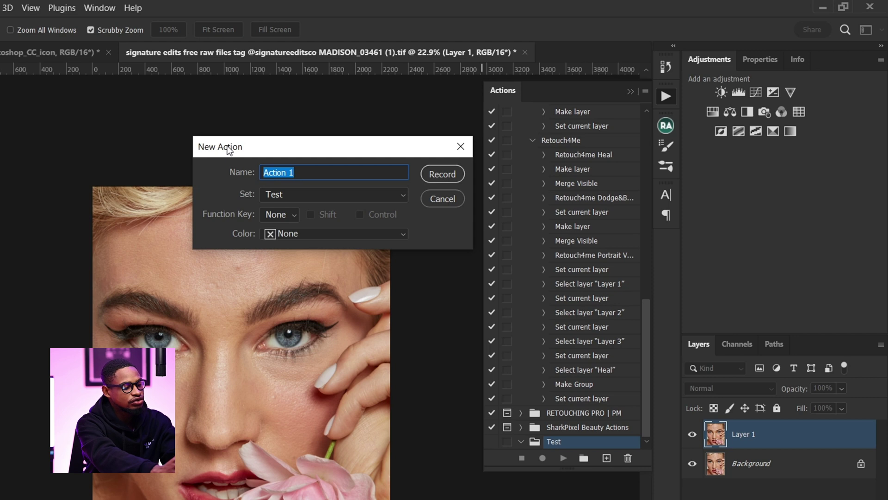
text(R4Me)
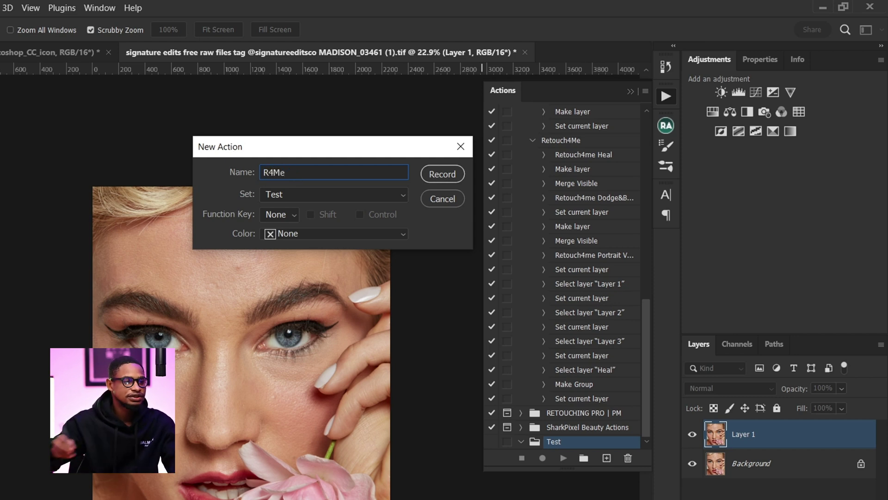
click(288, 234)
key(ctrl)
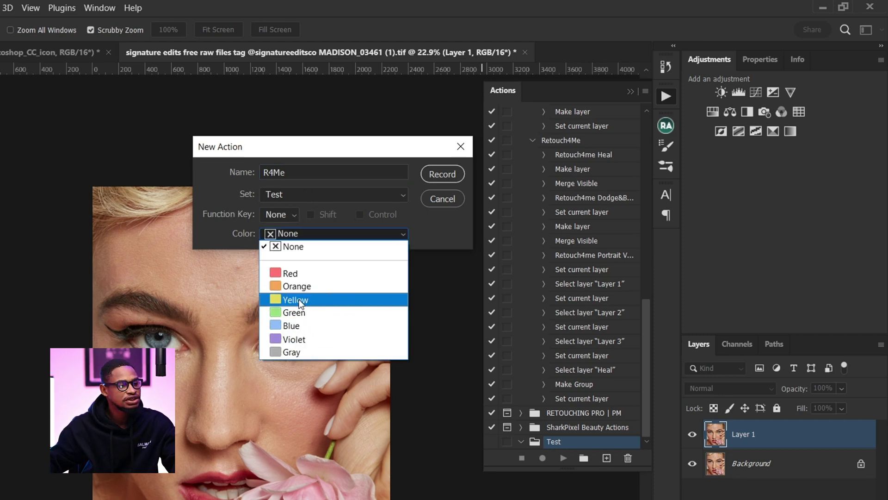
key(ctrl)
click(300, 301)
key(ctrl)
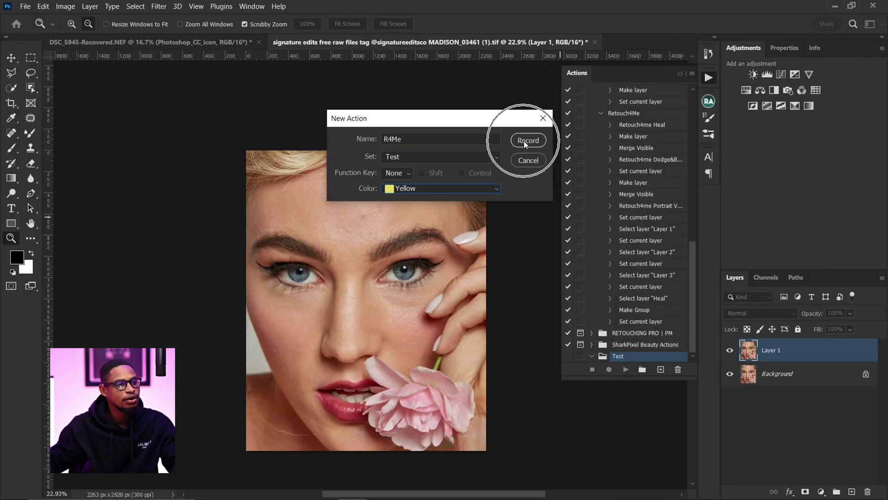
click(528, 141)
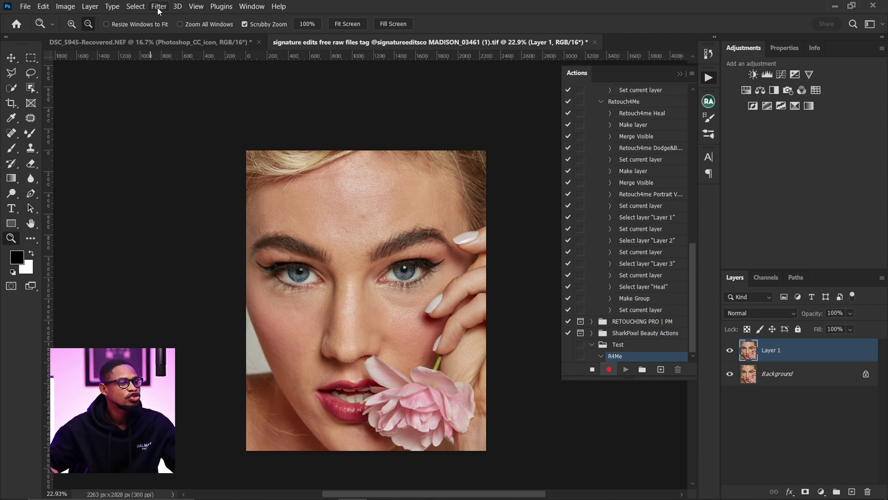
With Layer 1 active, launch Filter > Retouch4me > Retouch4me Heal.
click(767, 354)
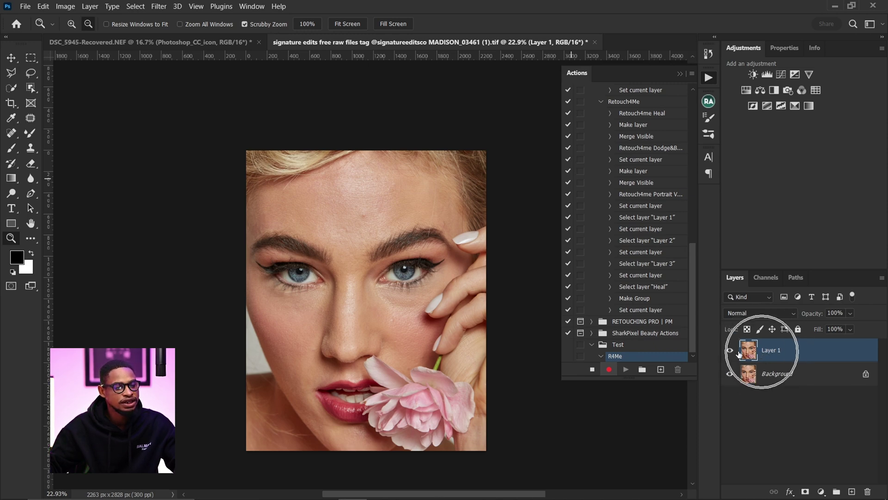
click(159, 7)
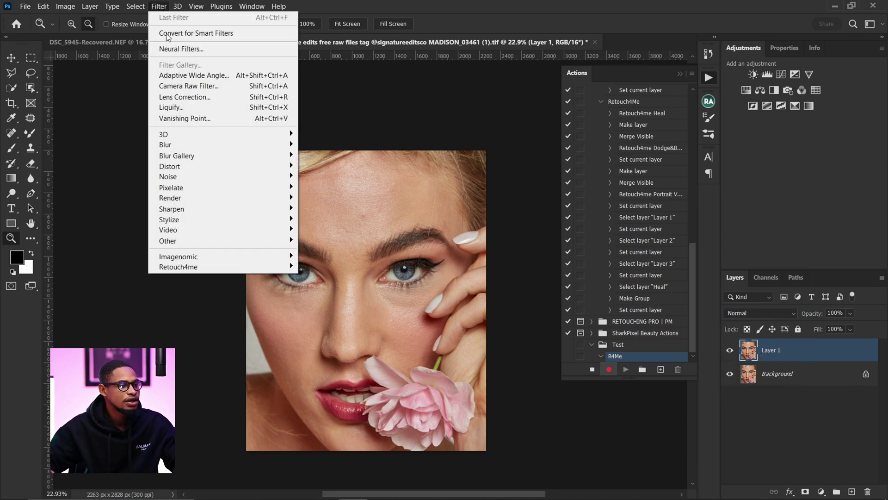
mouse_move(268, 268)
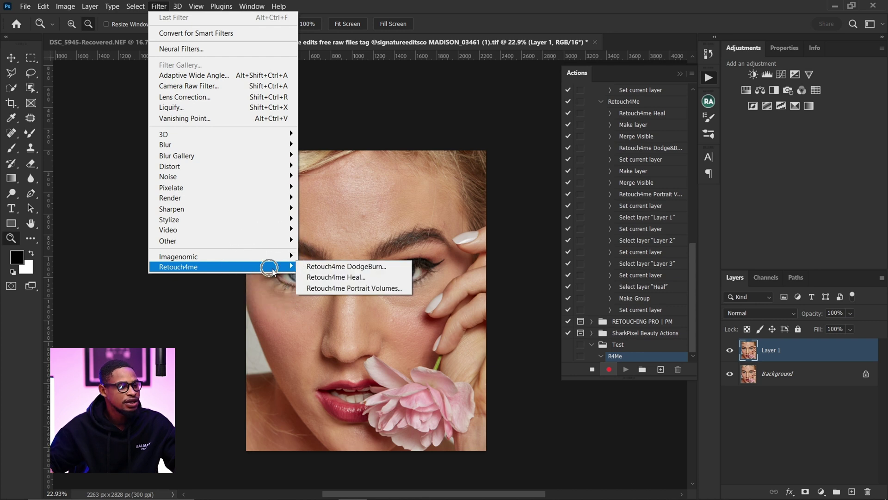
click(336, 278)
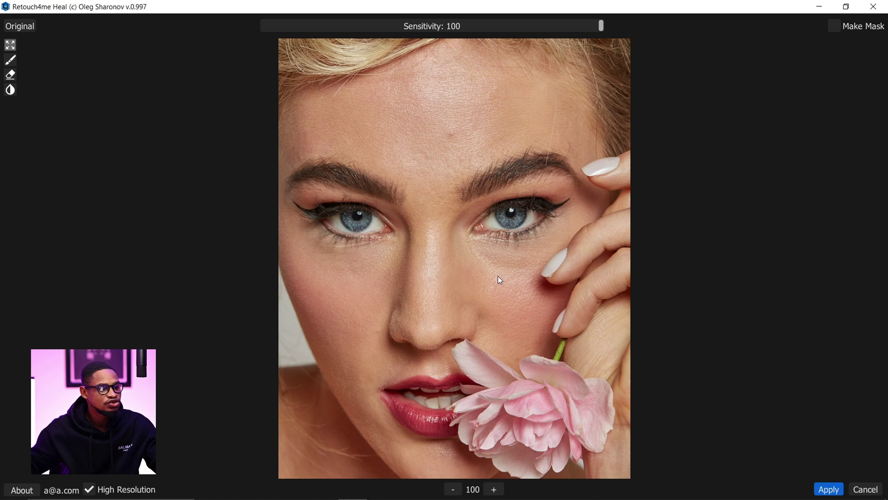
Preview the healing at 150 against the original, tick Make Mask, and apply Retouch4me Heal.
click(495, 489)
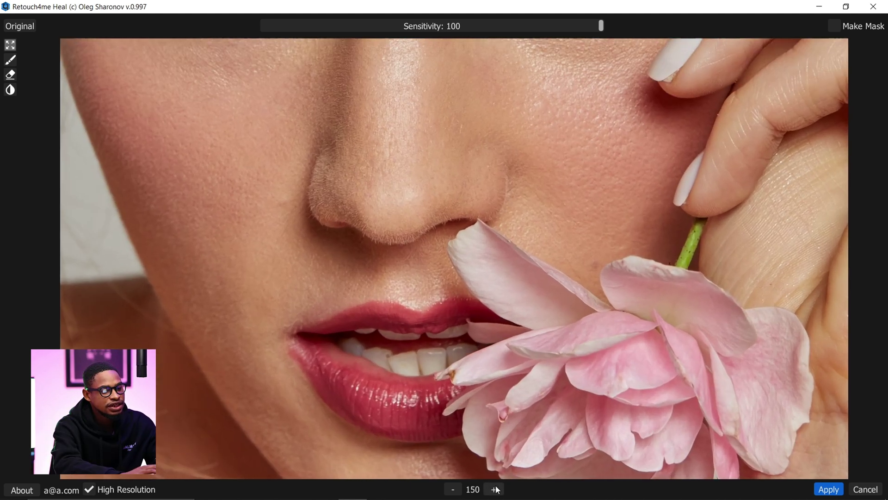
scroll(534, 254, up, 1)
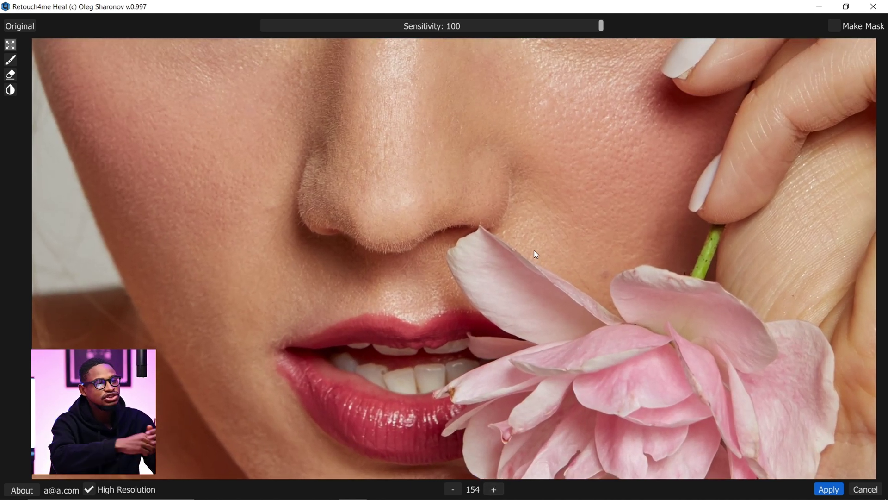
click(23, 29)
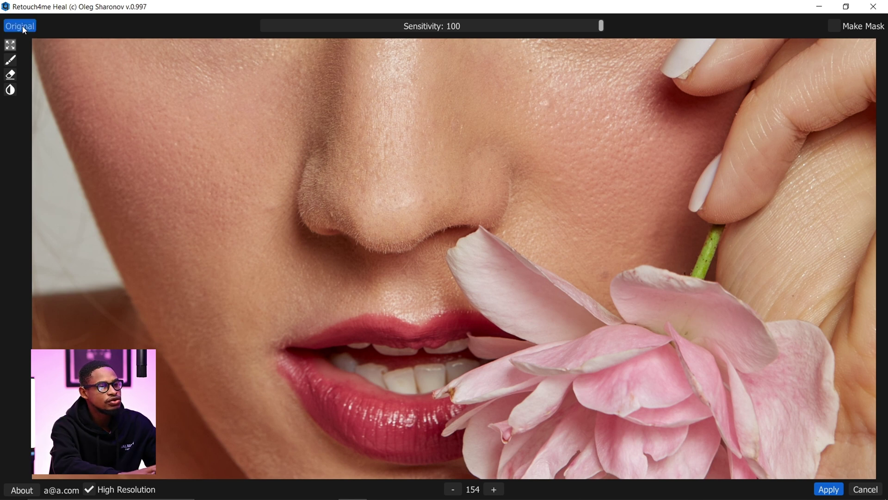
click(22, 28)
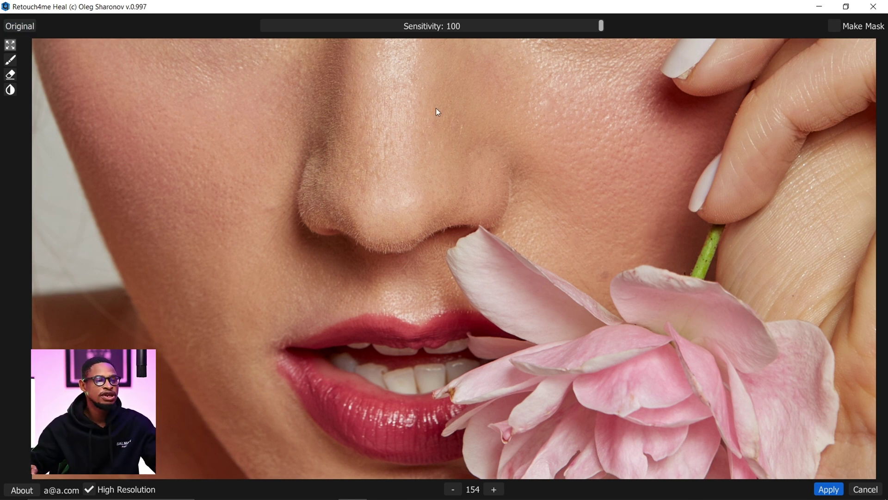
scroll(245, 156, down, 3)
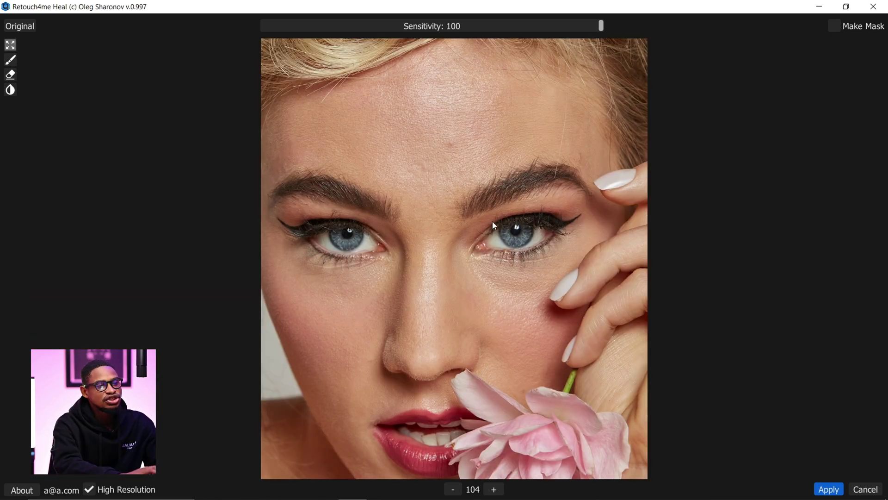
click(836, 26)
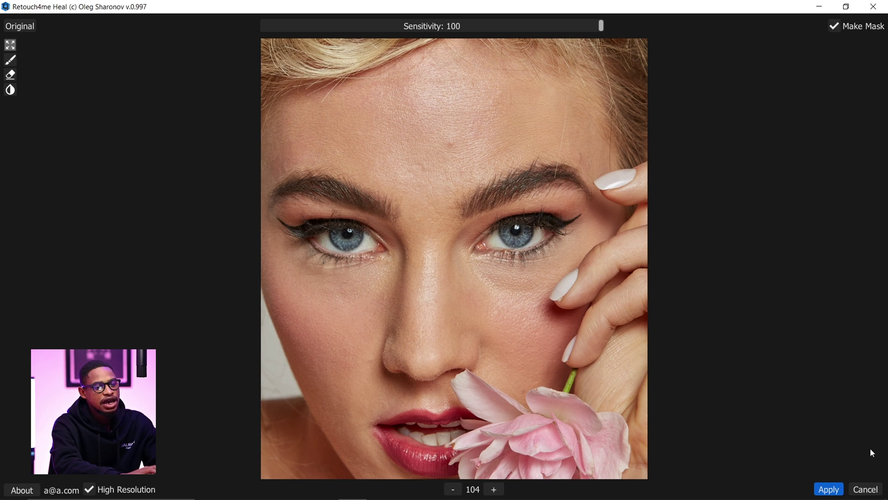
click(827, 490)
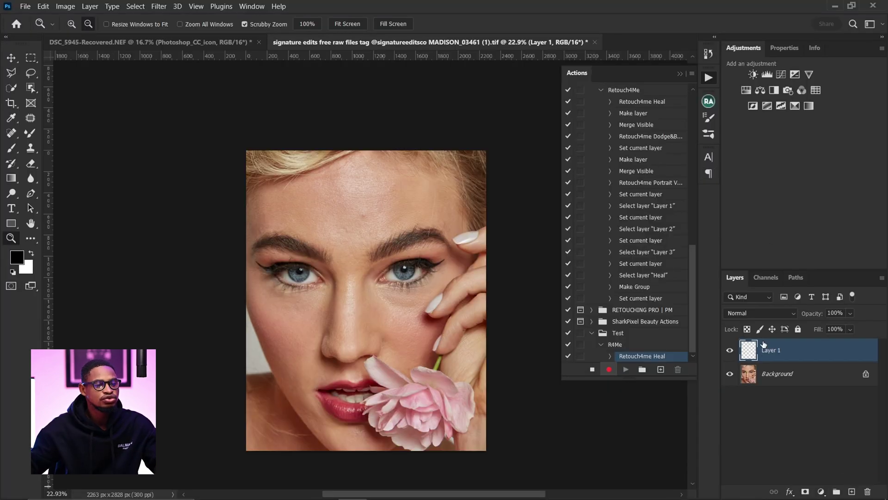
Hide and show Layer 1 to compare the healing around the eyes.
click(755, 354)
click(755, 354)
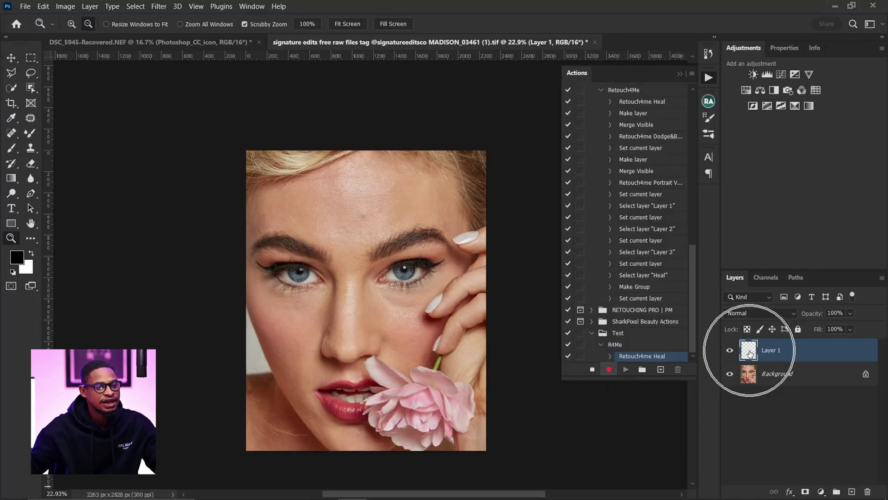
drag(413, 319, 445, 323)
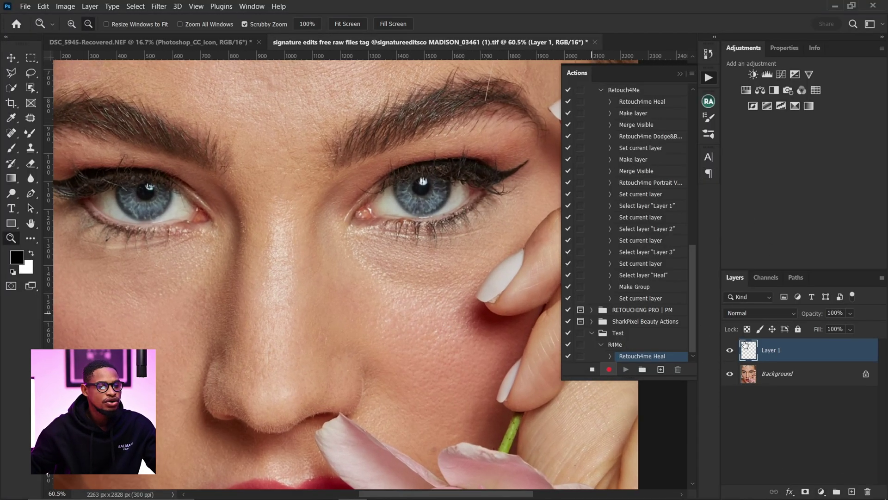
click(730, 352)
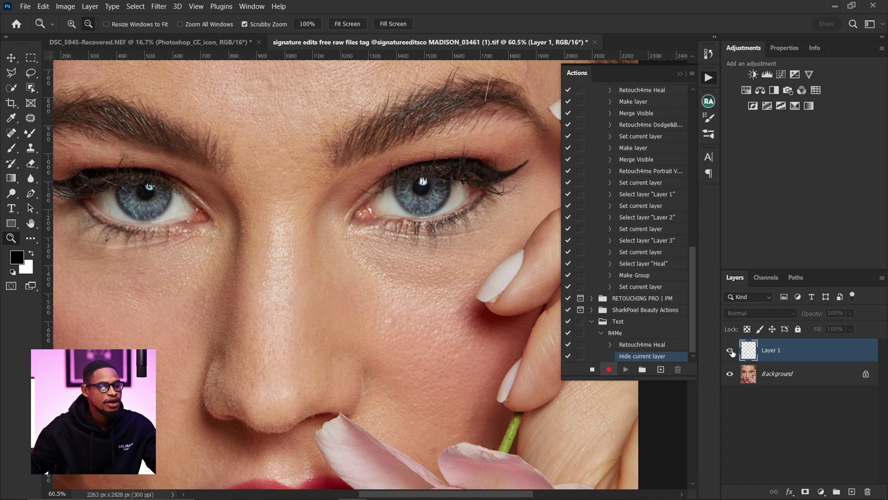
click(730, 353)
Stamp all visible layers into a merged Layer 2 with Ctrl+Shift+Alt+E.
scroll(385, 337, down, 5)
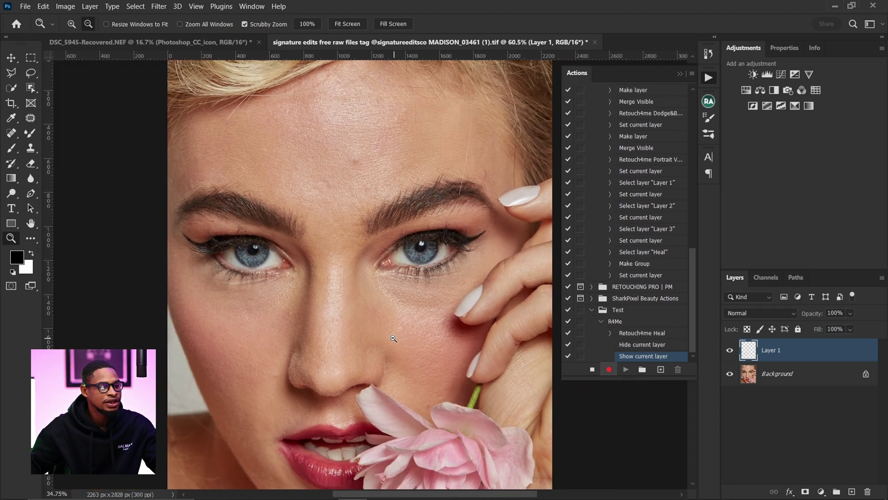
drag(383, 341, 377, 308)
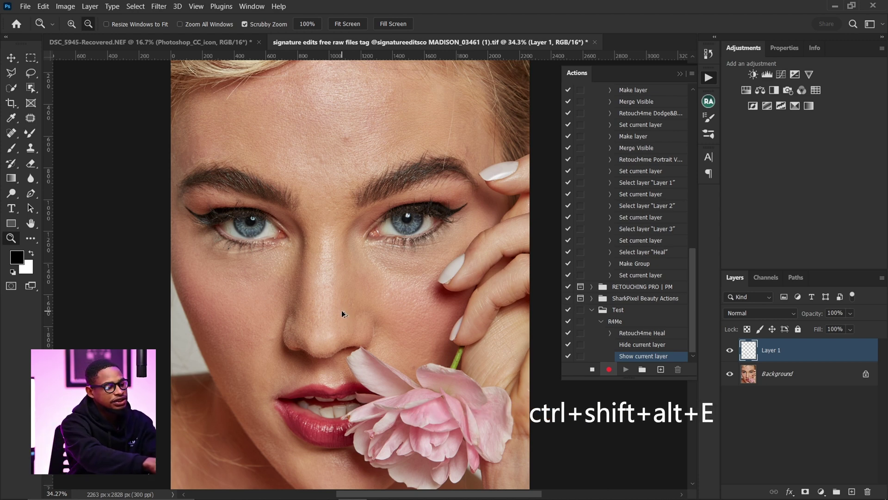
key(ctrl+shift+alt+e)
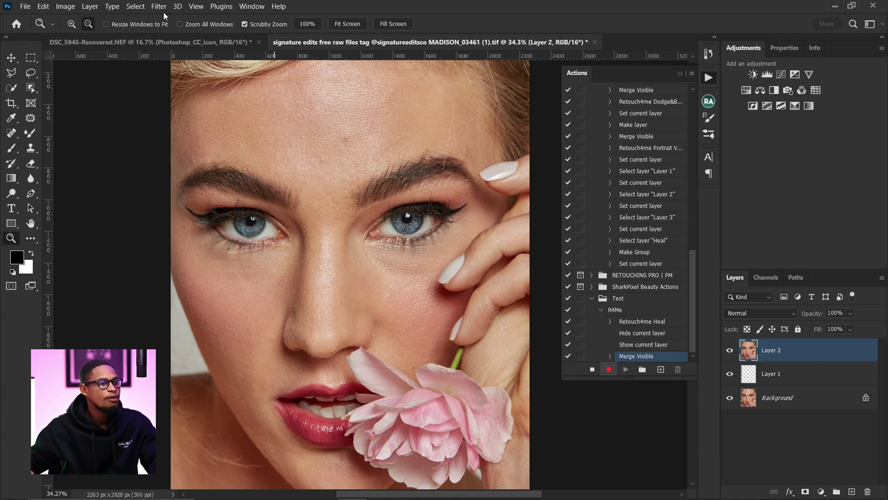
click(756, 357)
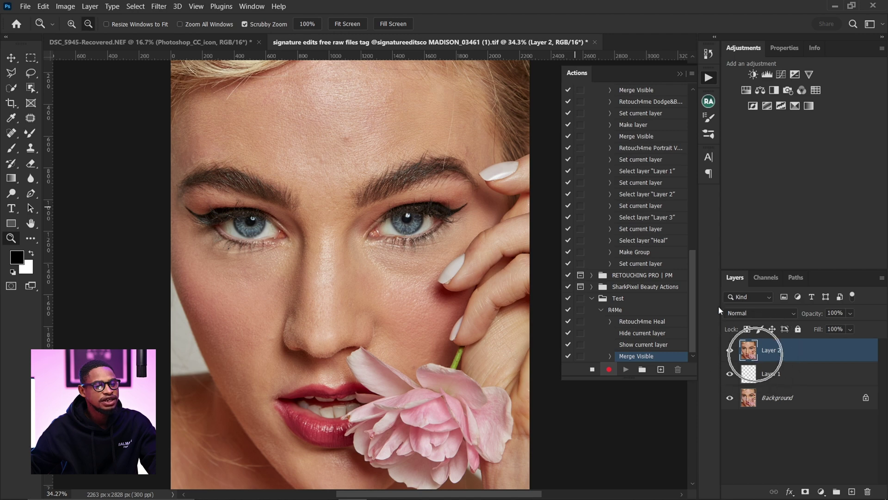
Open Filter > Retouch4me to reveal DodgeBurn, Heal and Portrait Volumes.
click(158, 7)
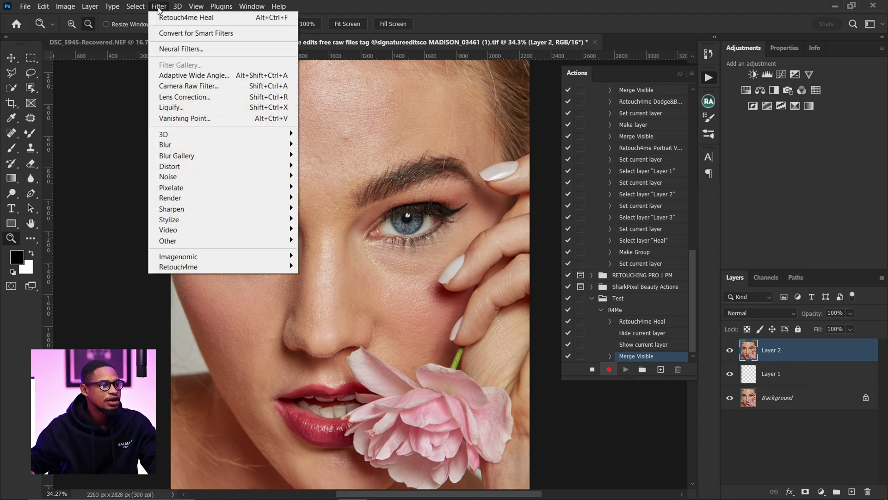
mouse_move(242, 267)
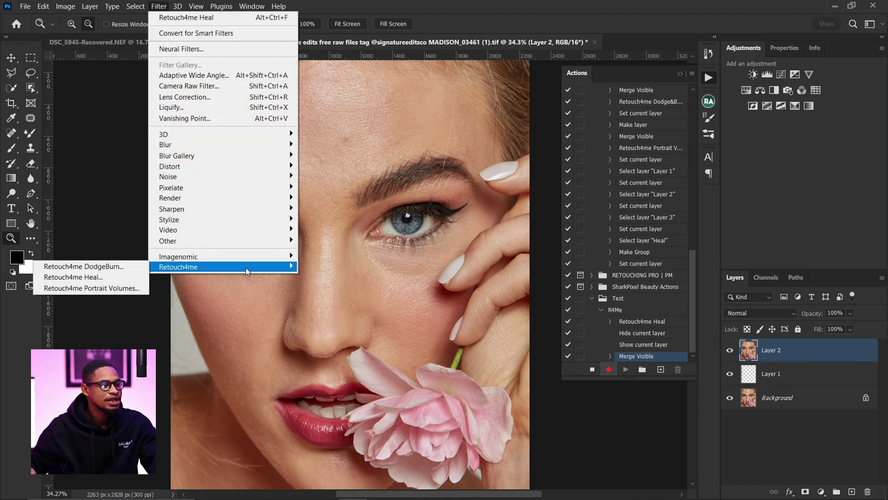
click(112, 269)
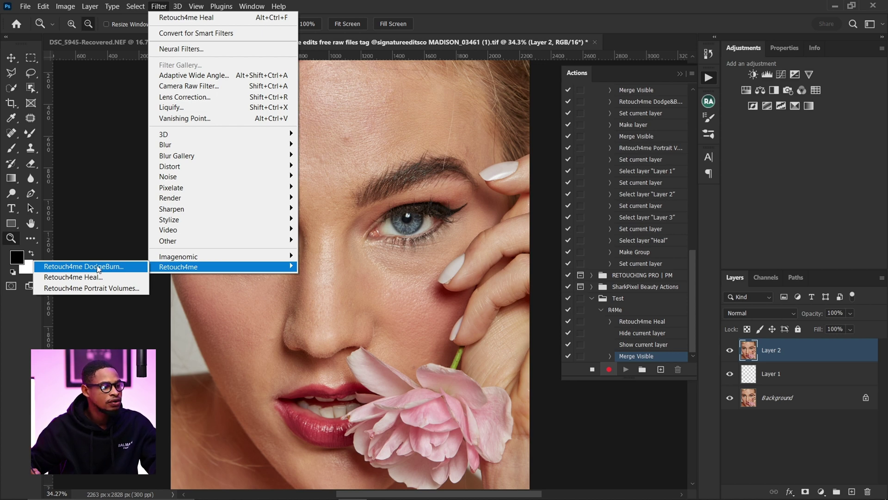
Run Retouch4me DodgeBurn on Layer 2, check map and original, and apply as Soft Light Layer.
click(100, 267)
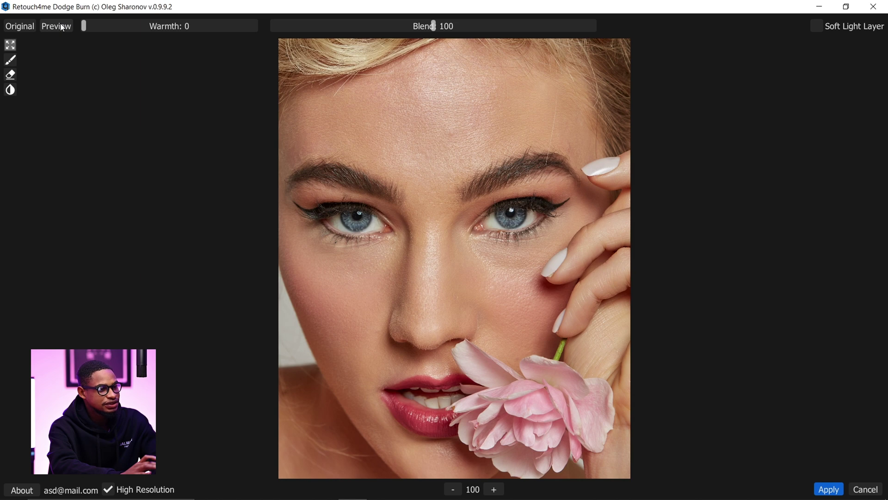
click(62, 27)
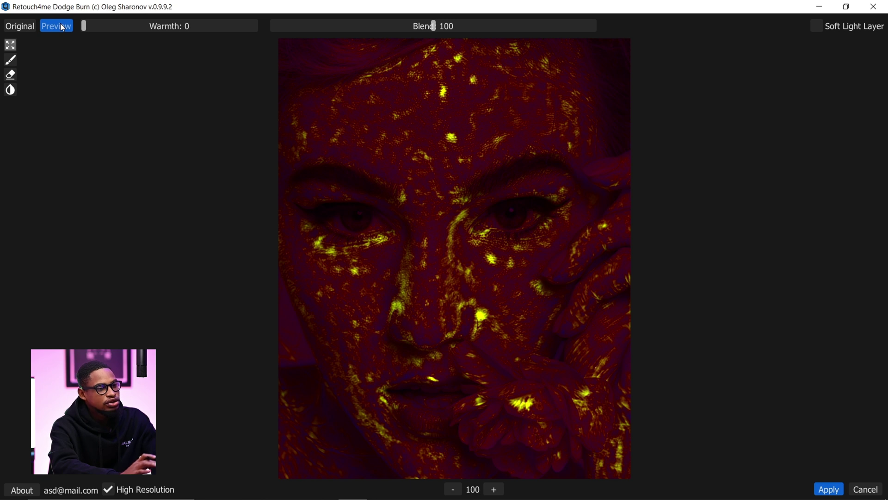
click(18, 27)
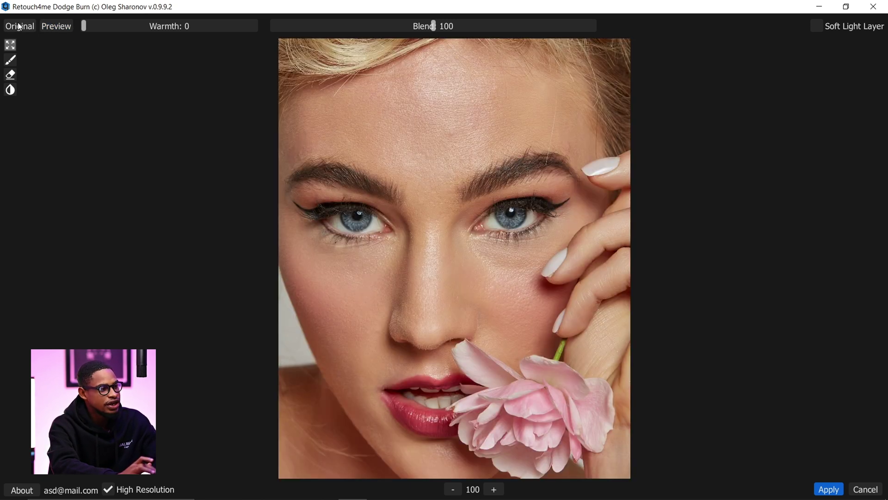
click(18, 27)
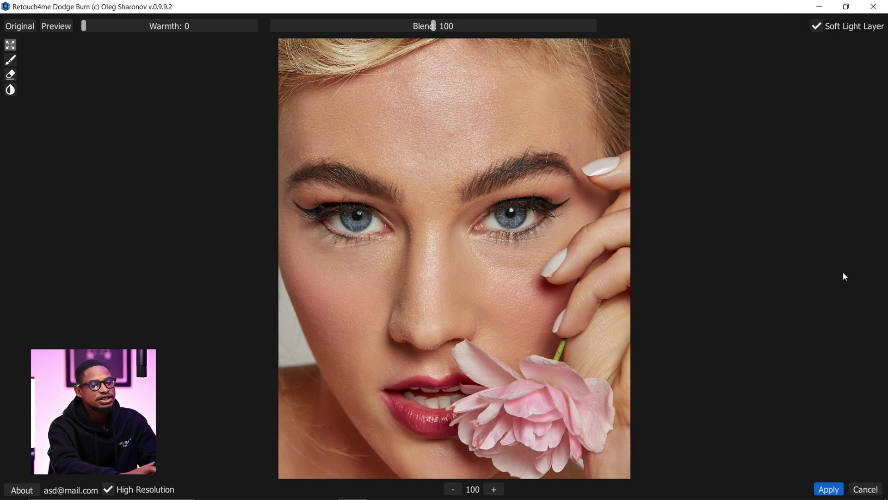
click(827, 489)
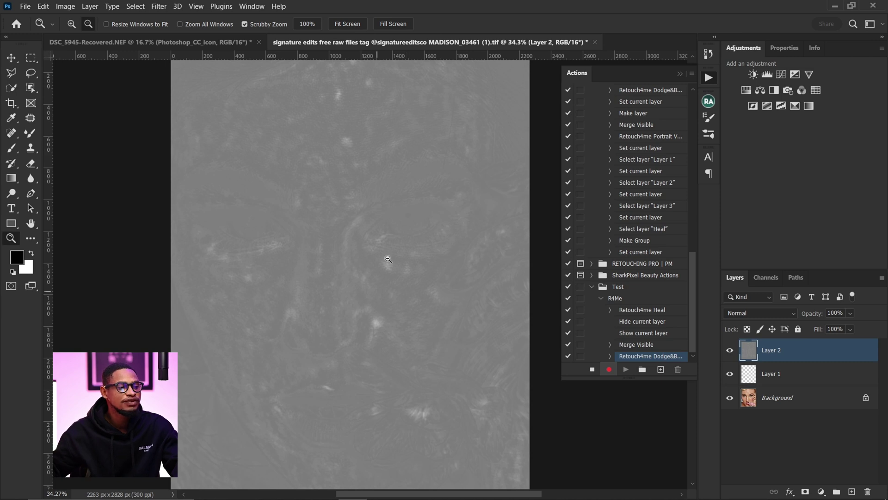
Set Layer 2's blend mode to Soft Light, then hide and show it to compare.
click(751, 312)
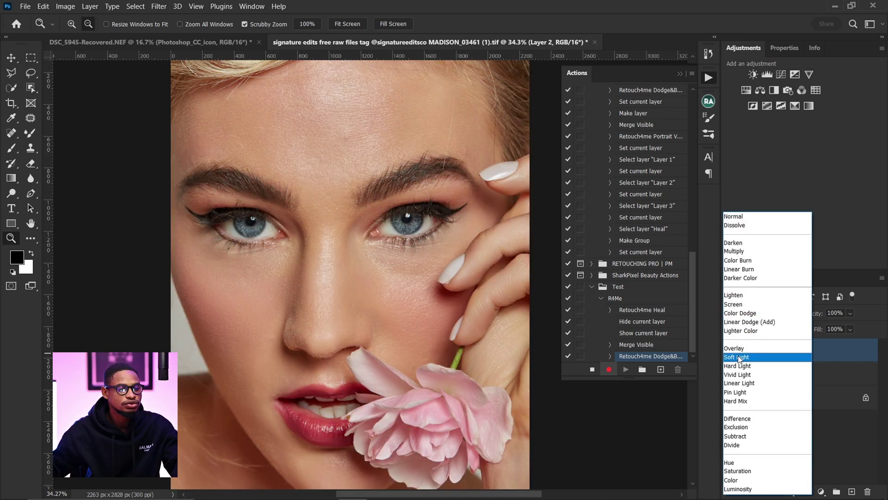
click(744, 357)
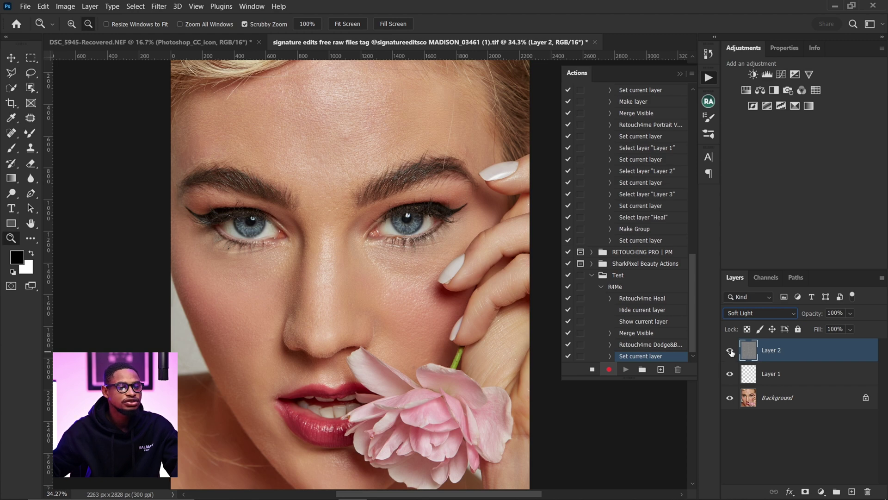
click(730, 351)
click(730, 352)
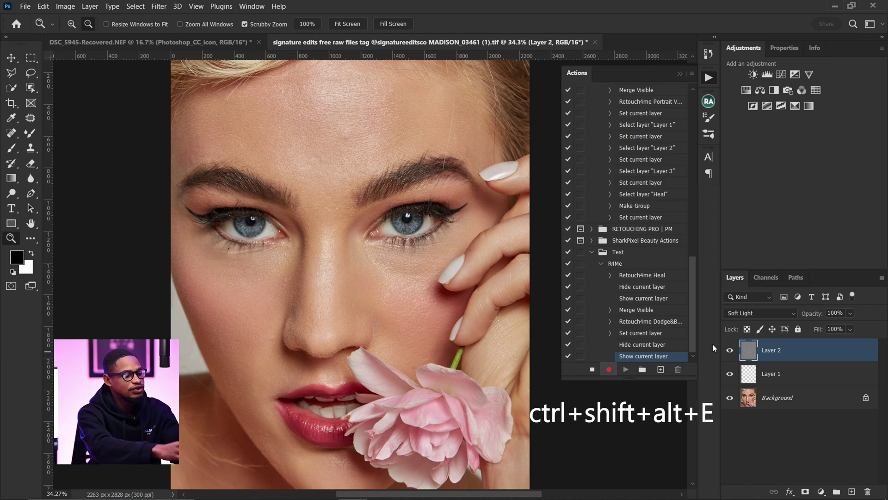
Stamp all visible layers into a new merged Layer 3 above Layer 2.
key(ctrl+shift+alt+e)
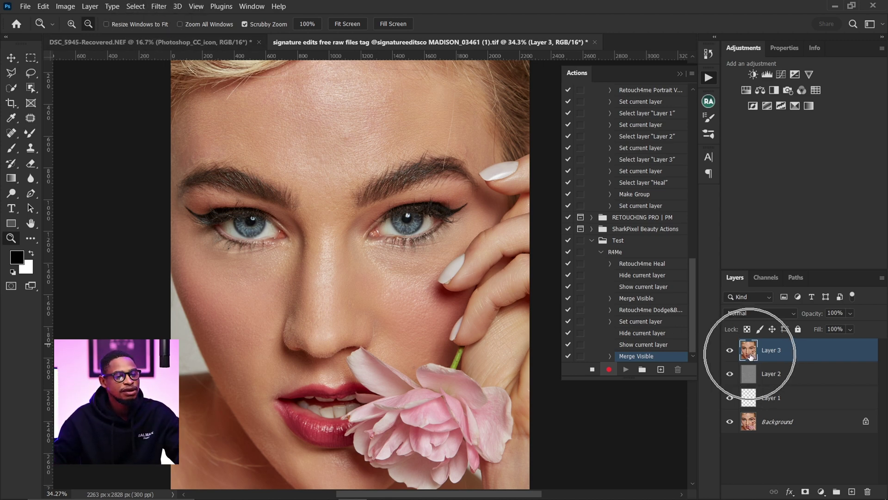
click(159, 7)
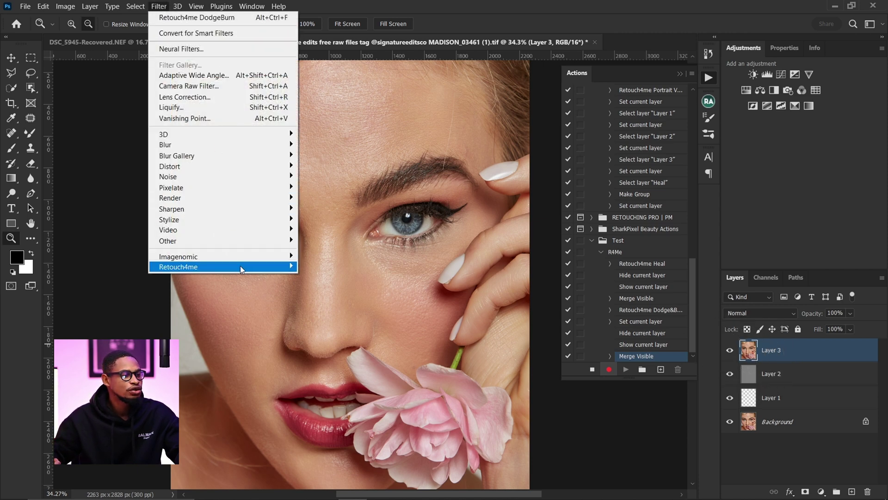
mouse_move(243, 266)
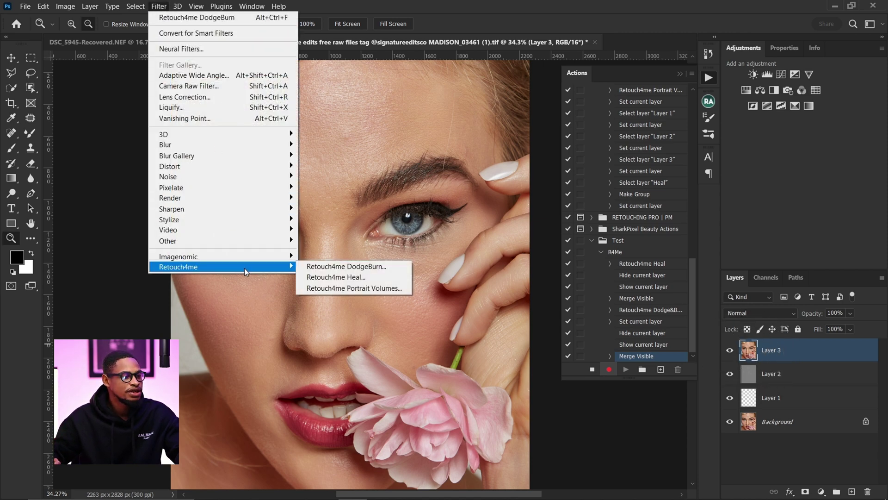
Run Portrait Volumes, view its correction map, and compare a 200 blend with the original.
click(364, 286)
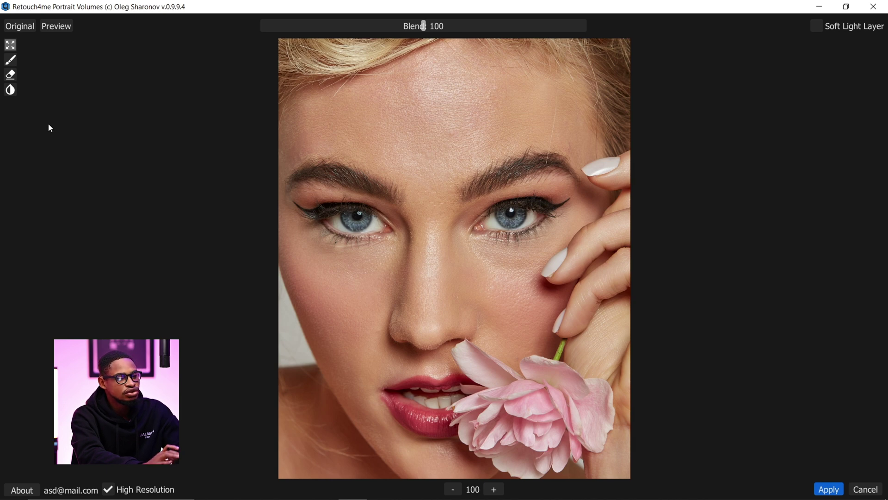
click(59, 29)
click(19, 28)
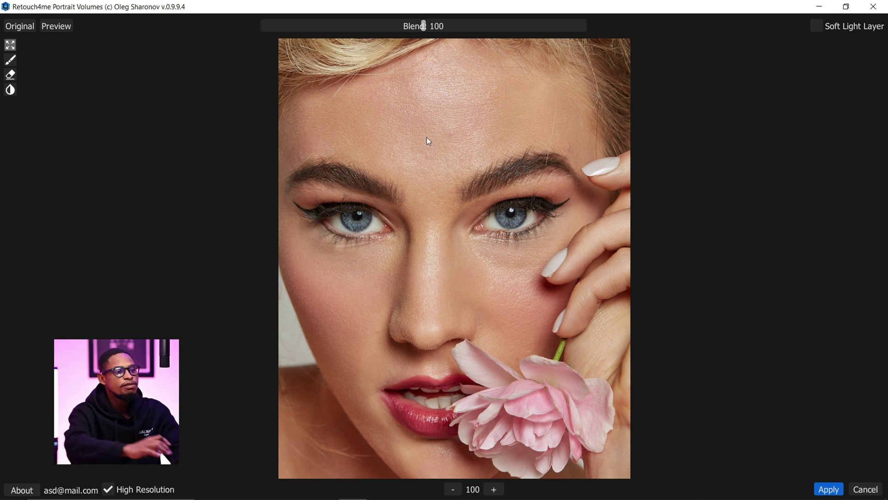
click(430, 27)
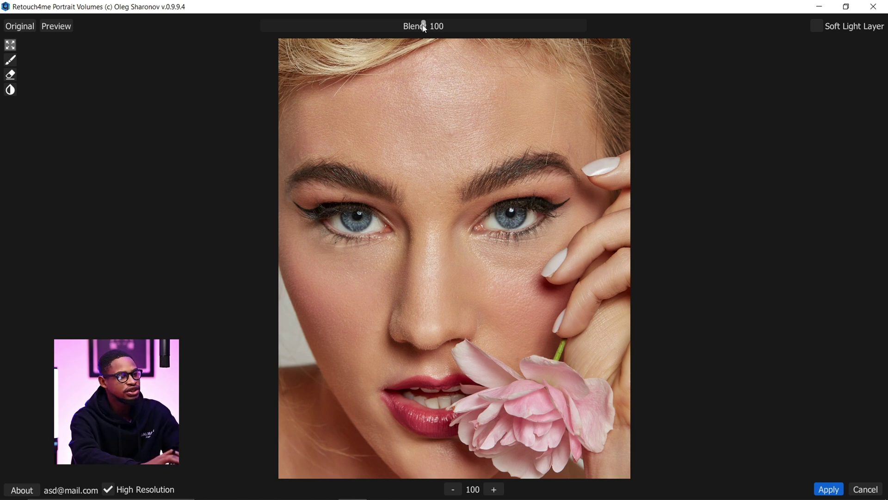
drag(450, 26, 584, 26)
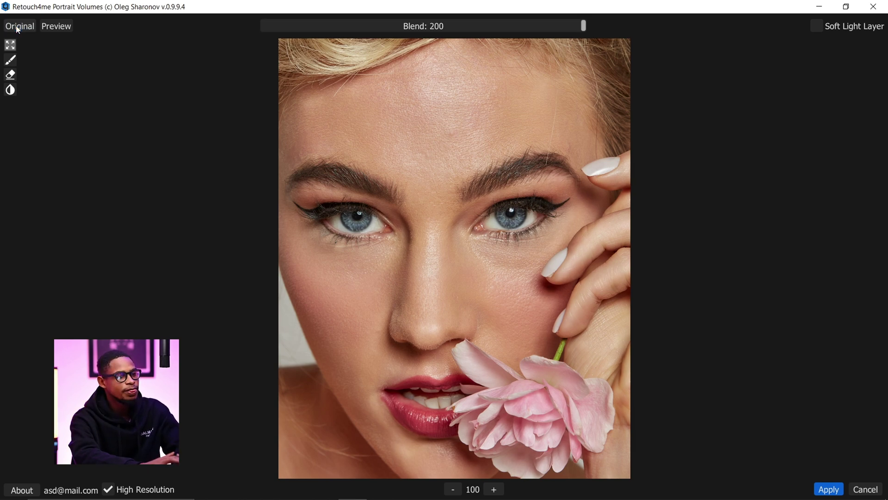
click(18, 28)
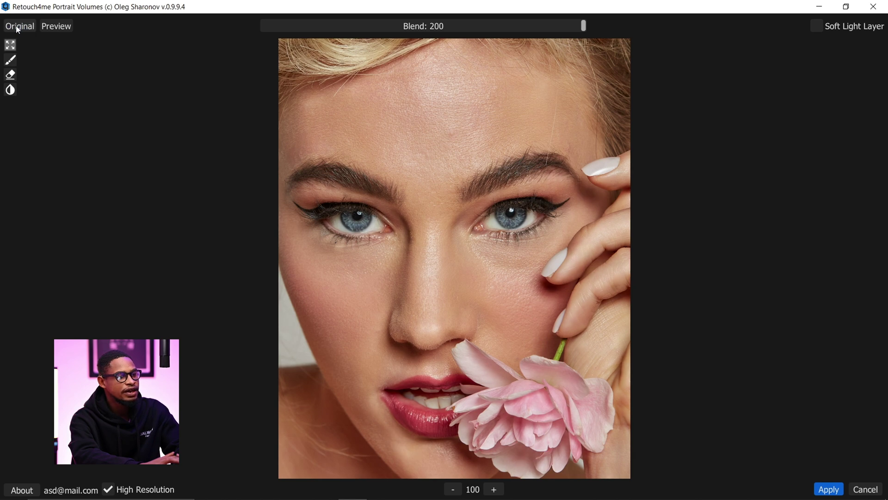
click(17, 28)
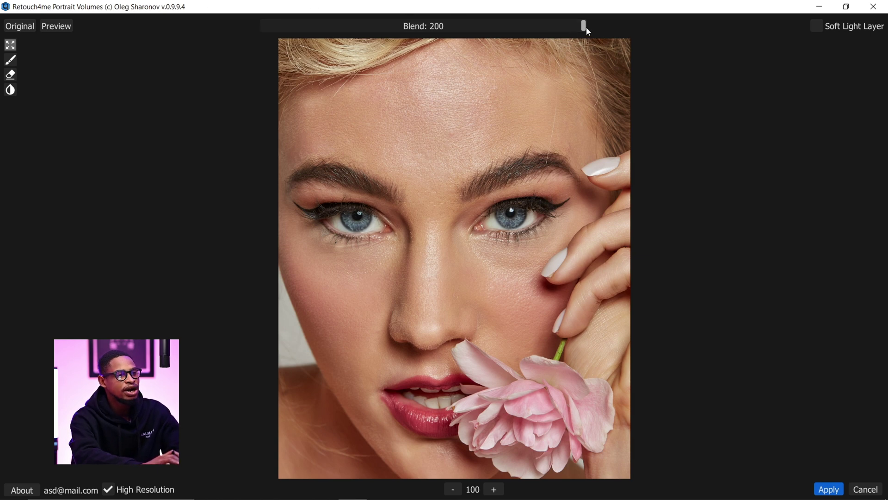
Apply Portrait Volumes at Blend 100 as a Soft Light Layer.
drag(585, 27, 423, 26)
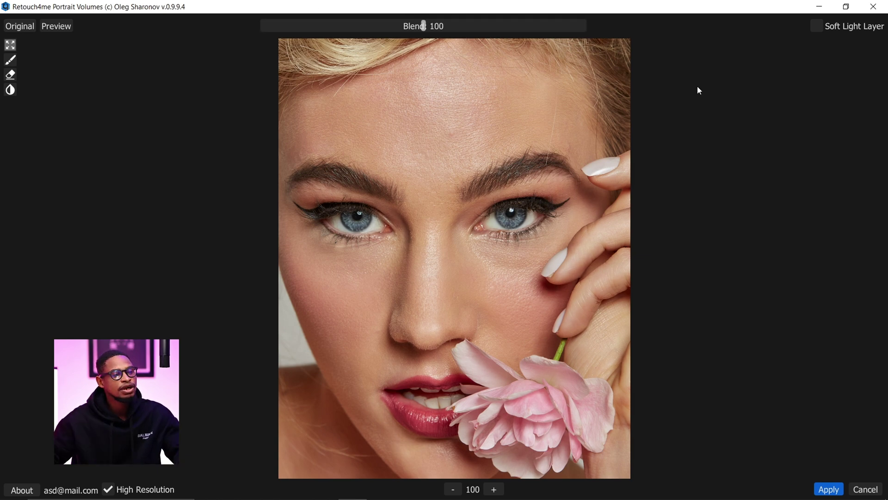
click(817, 29)
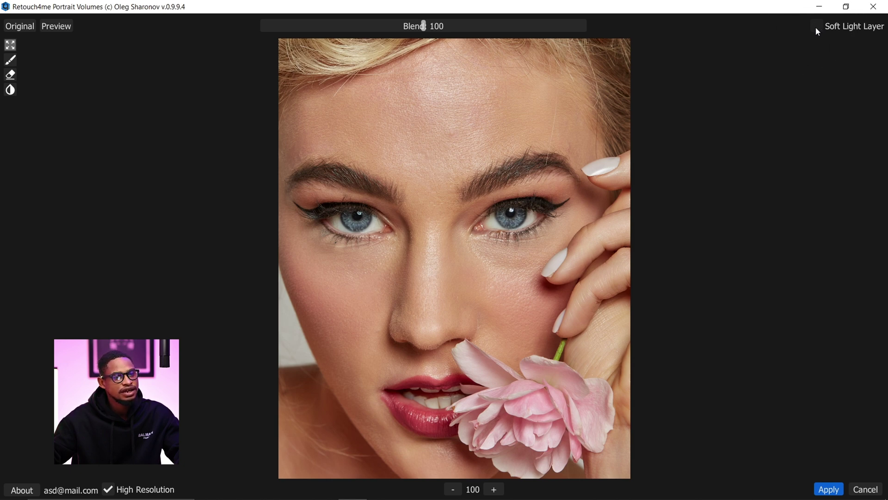
click(829, 490)
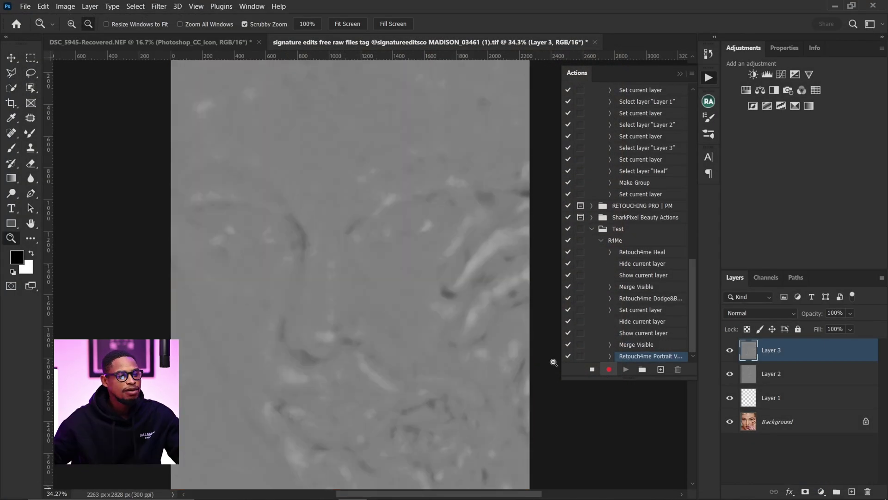
Set Layer 3's blend mode to Soft Light.
ctrl+click(750, 343)
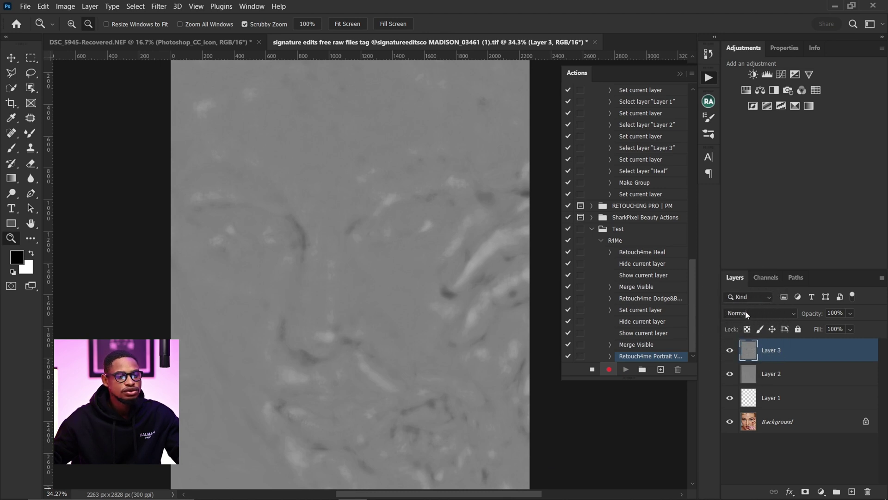
click(748, 314)
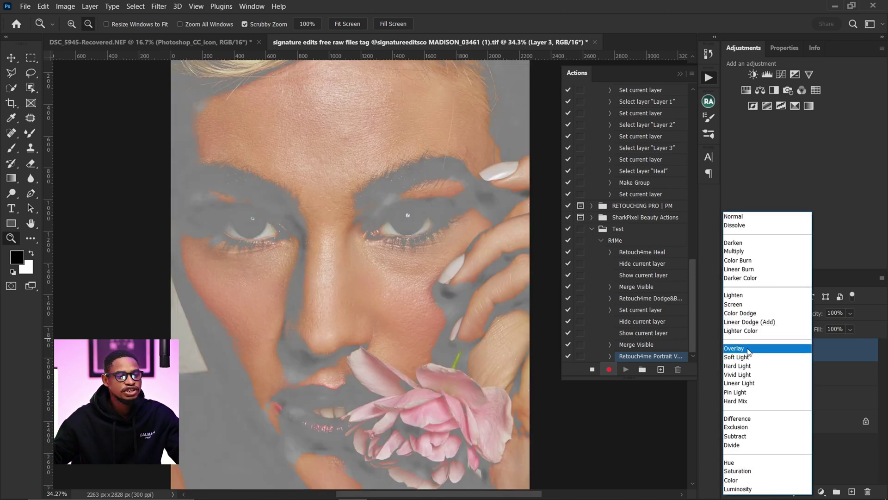
click(751, 360)
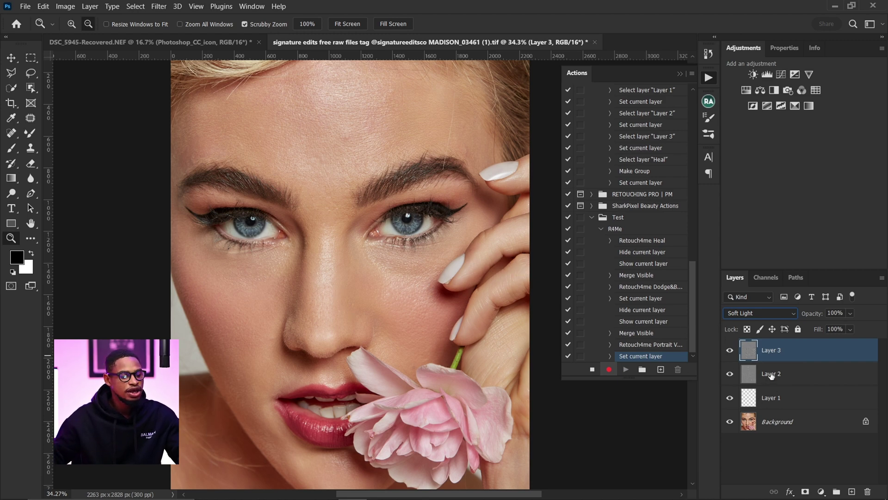
Group Layers 1 through 3 and name the group R4Me.
key(shift)
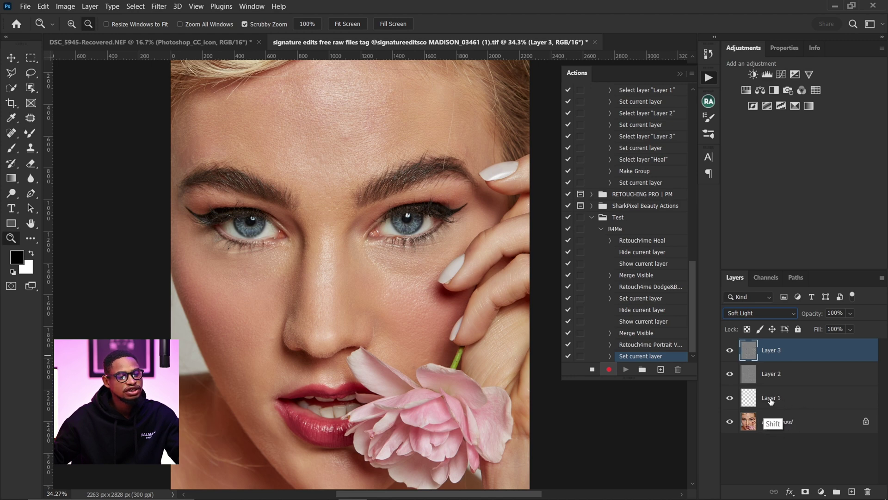
shift+click(777, 397)
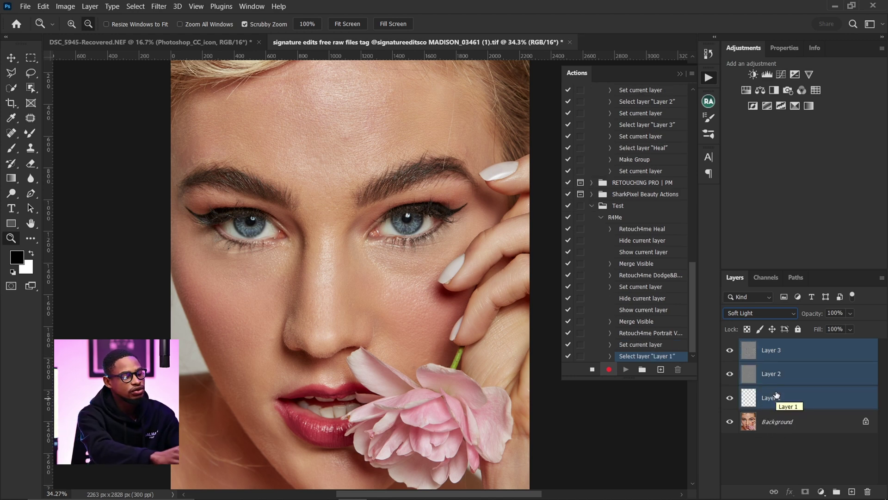
key(ctrl+g)
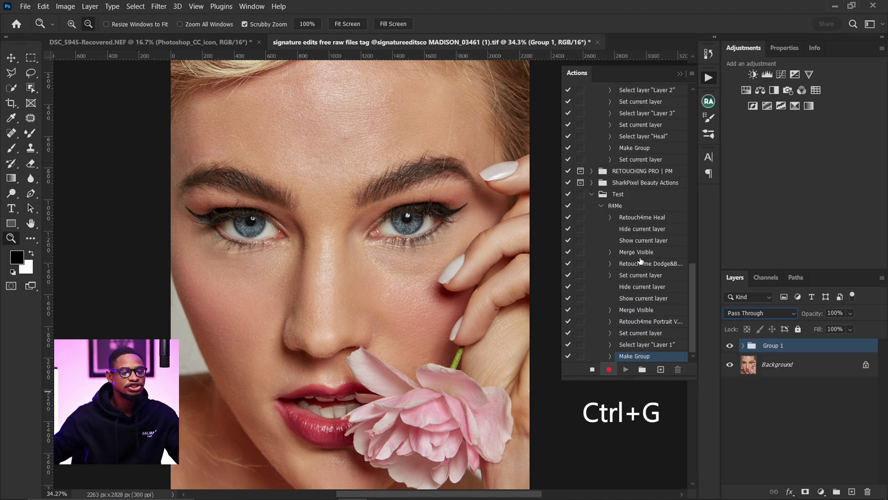
double_click(770, 347)
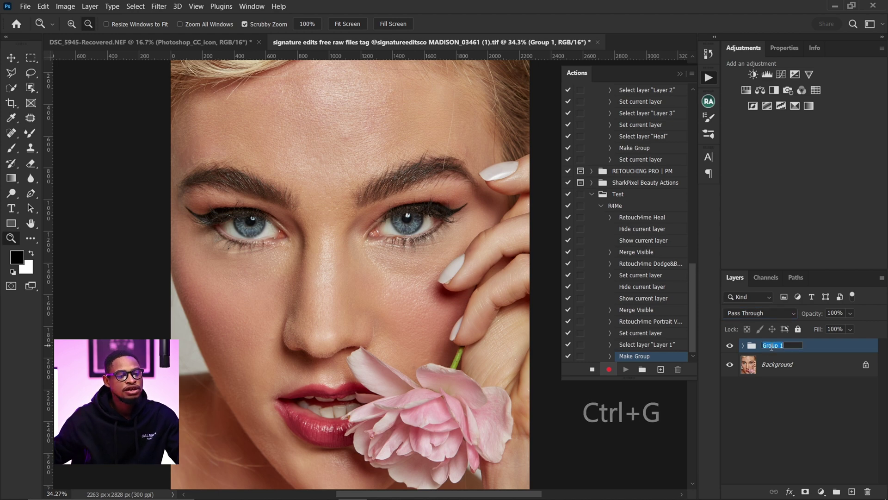
text(Retyh)
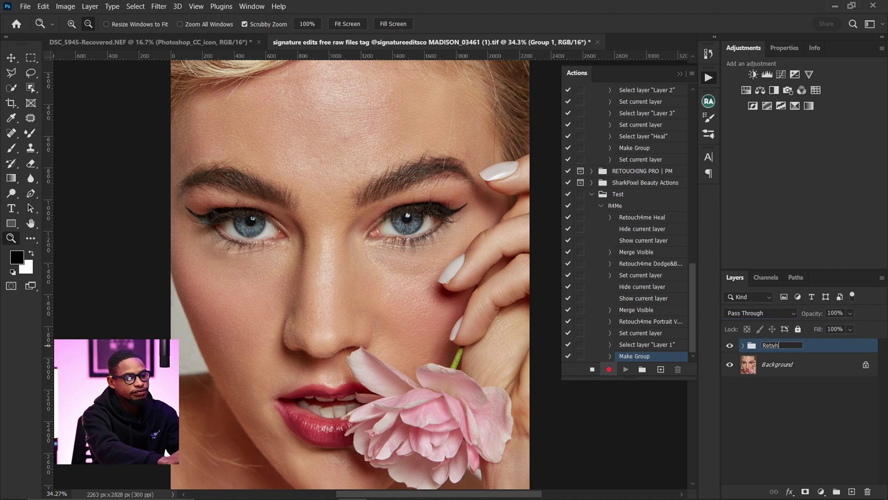
key(Return)
Deselect the layers and stop recording the R4Me action.
click(592, 370)
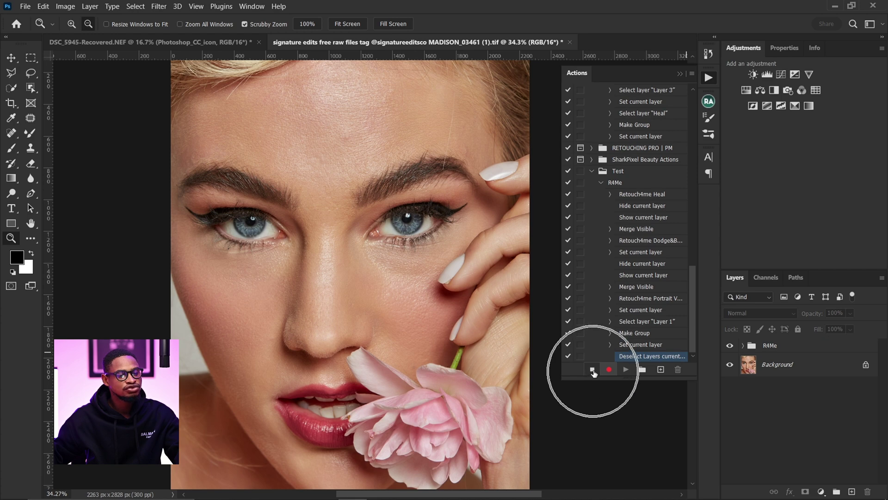
key(ctrl)
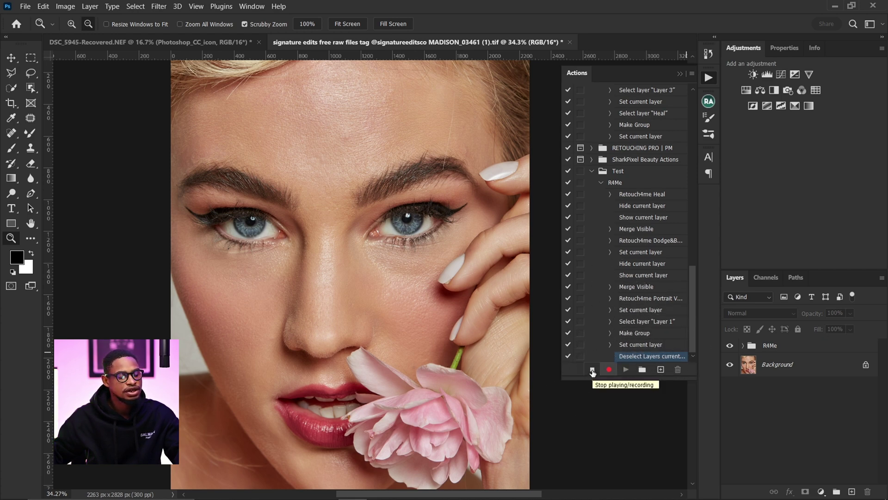
click(592, 371)
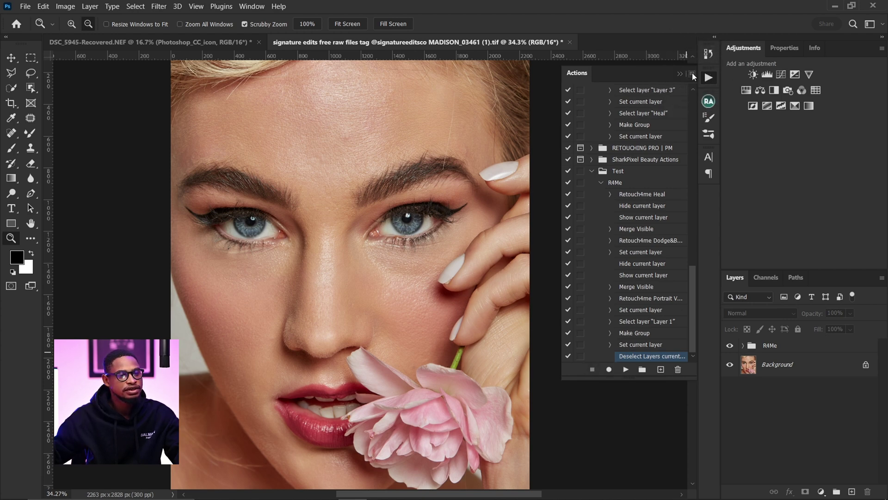
Switch the Actions panel to Button Mode and hide the first portrait's R4Me group.
click(693, 74)
click(717, 78)
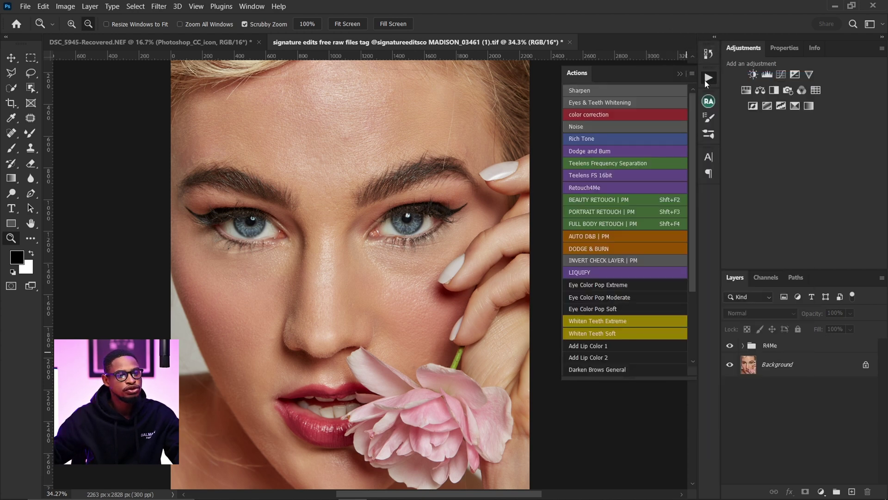
drag(692, 263, 698, 341)
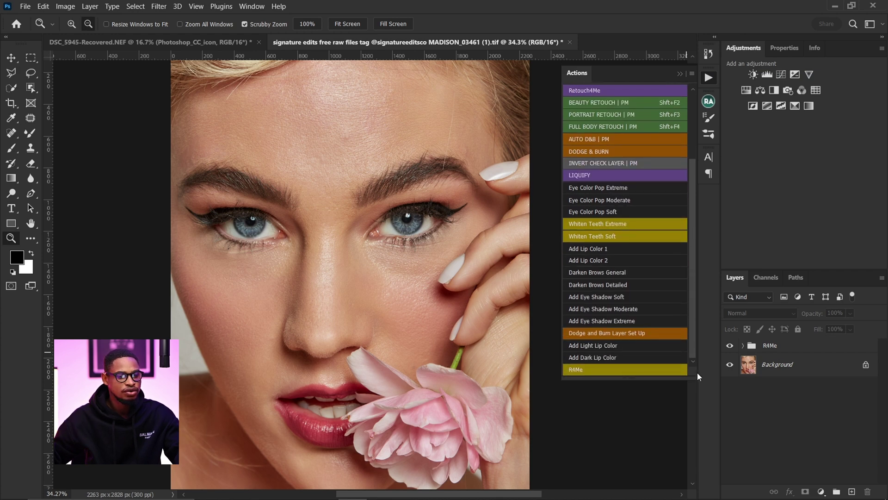
key(ctrl)
key(ctrl)
key(ctrl)
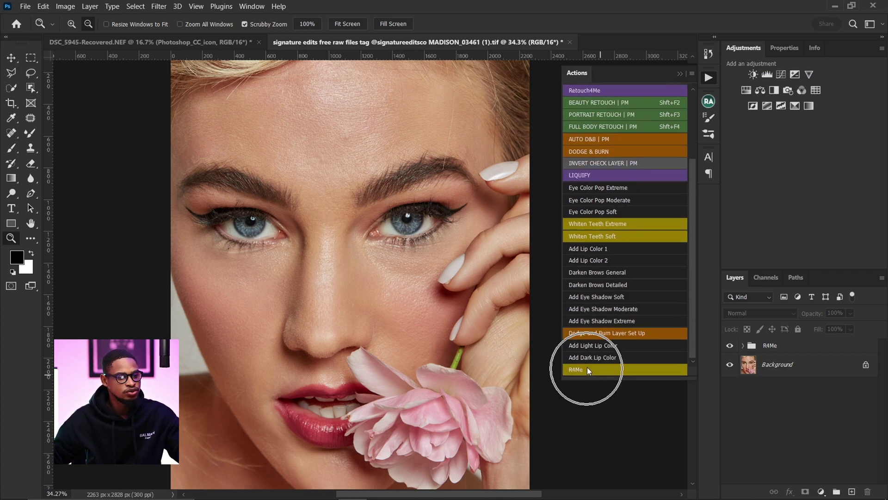
click(731, 346)
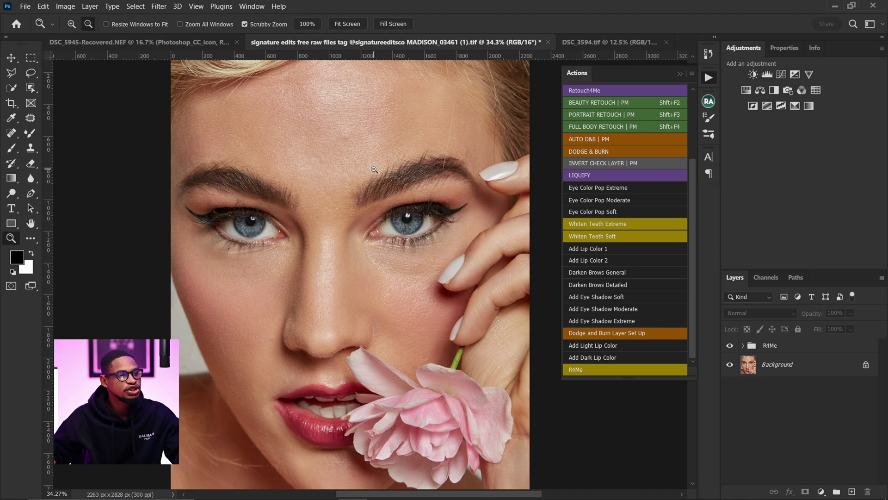
On DSC_3594.tif, zoom to the face, duplicate Background, and run the R4Me action button.
click(590, 41)
drag(393, 181, 427, 214)
scroll(426, 214, down, 2)
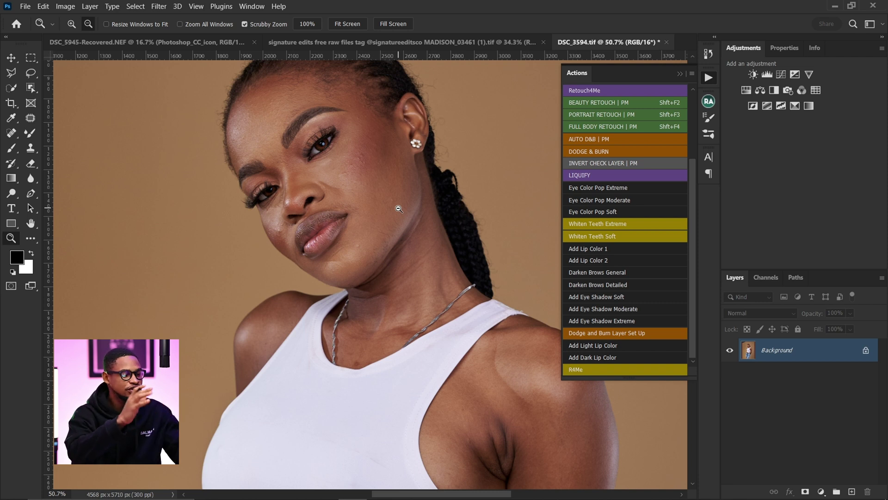
key(ctrl+j)
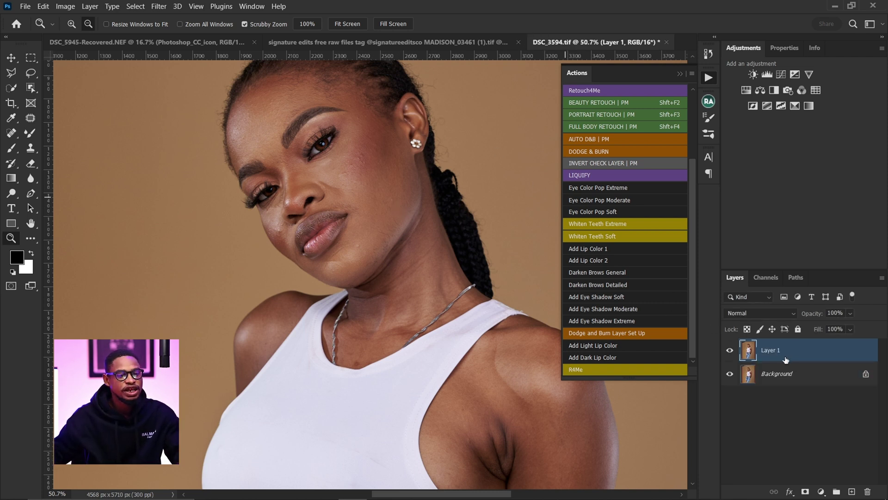
click(582, 369)
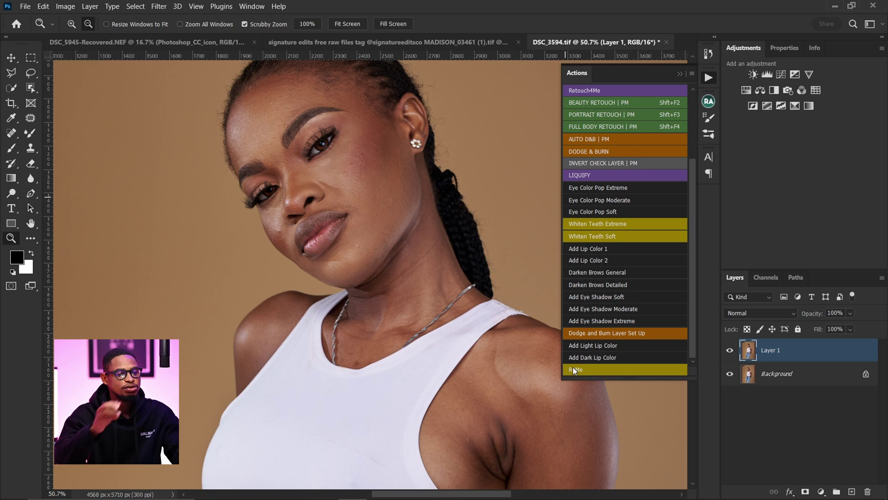
click(585, 370)
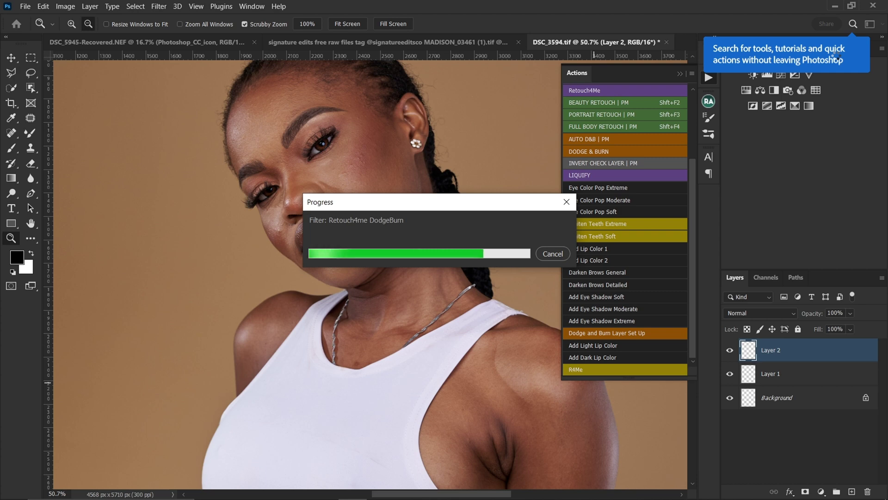
drag(342, 153, 399, 180)
Compare the R4Me group on and off, then expand it to show its layers.
click(733, 346)
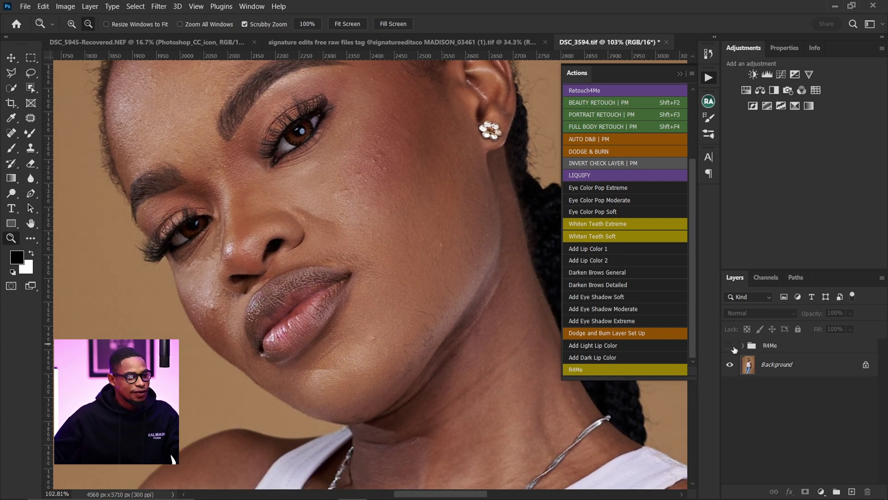
click(730, 346)
click(731, 350)
scroll(356, 209, up, 3)
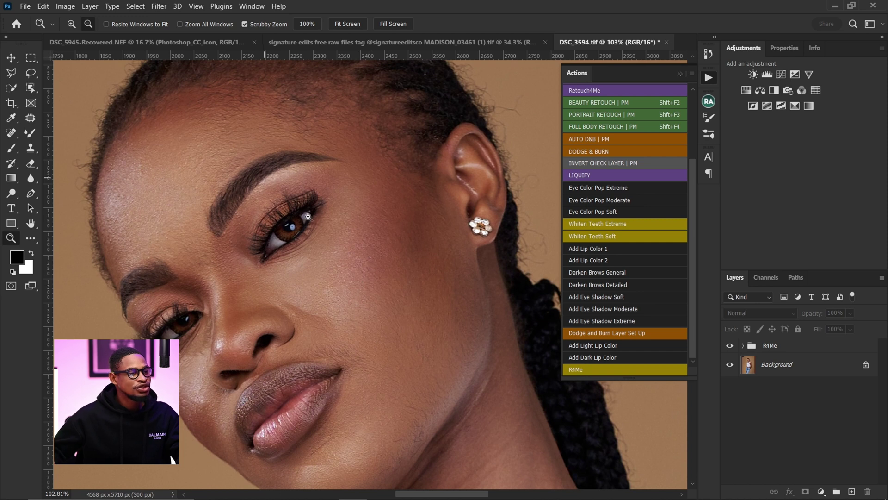
click(743, 346)
Toggle Layers 1, 2 and 3 off and back on to compare each effect.
click(761, 413)
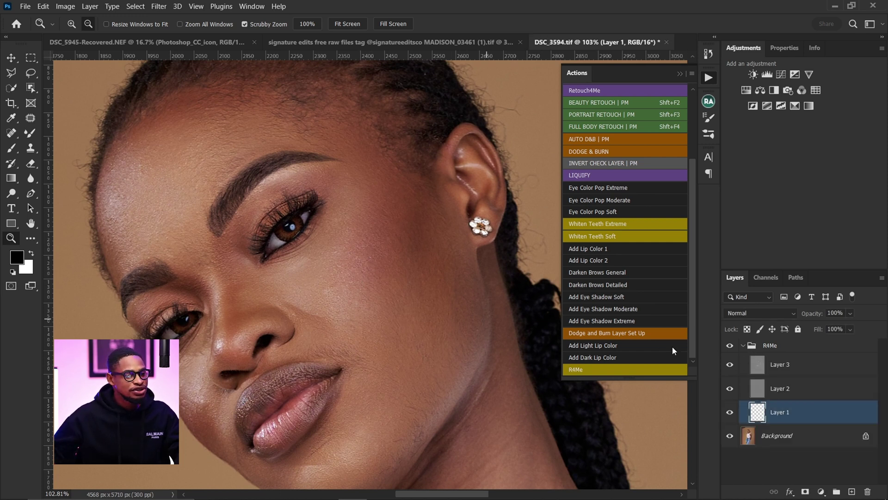
click(730, 412)
click(730, 416)
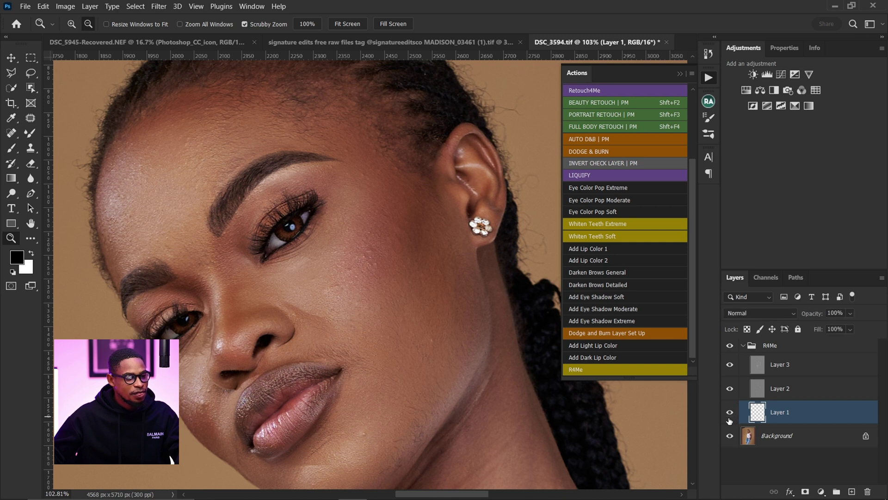
click(757, 397)
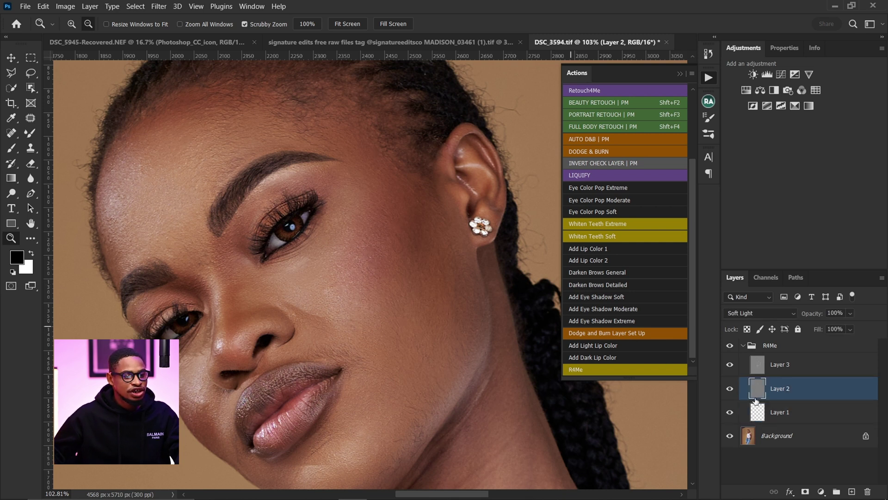
click(730, 390)
click(730, 390)
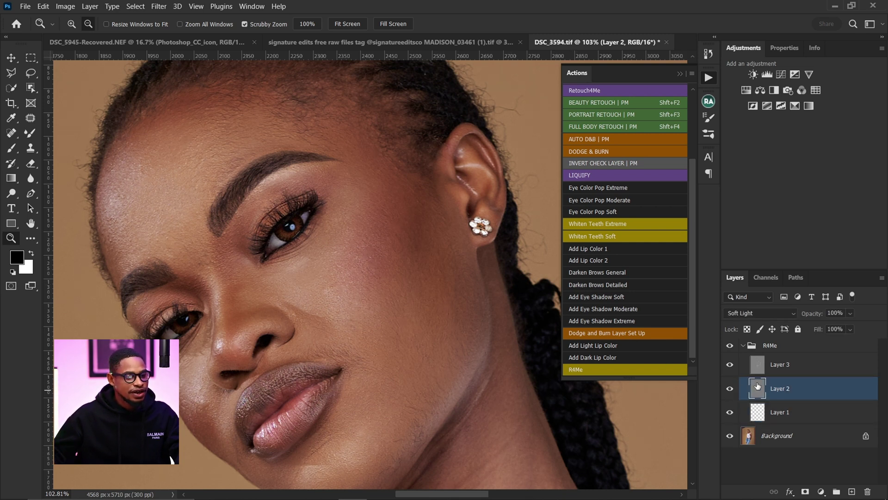
click(776, 364)
click(730, 365)
click(730, 365)
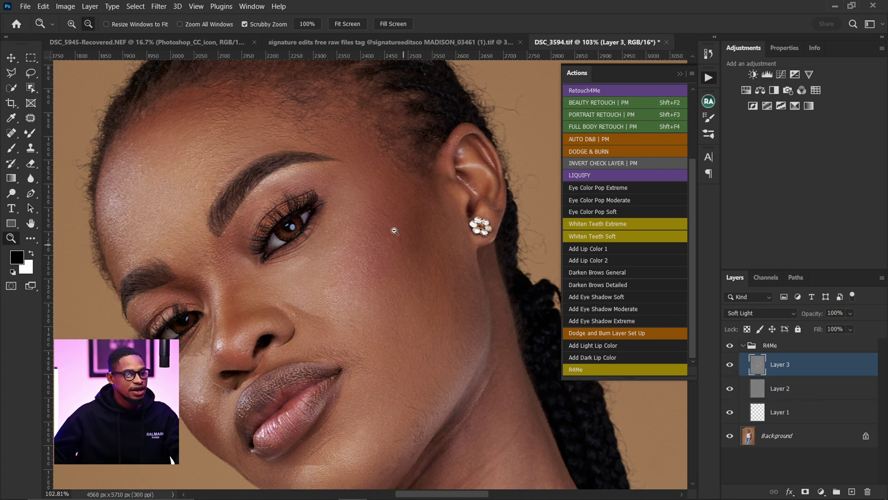